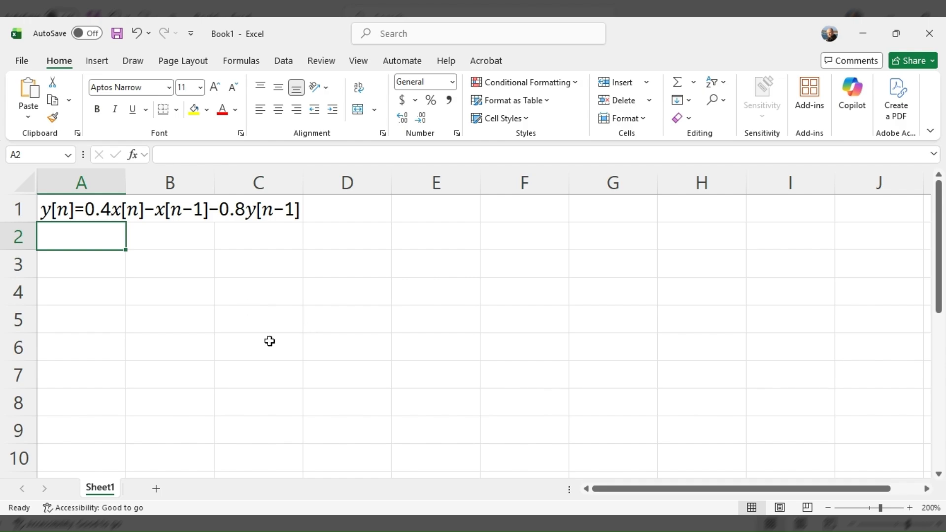
Rename the worksheet Sheet1 as impulse.
key(Down)
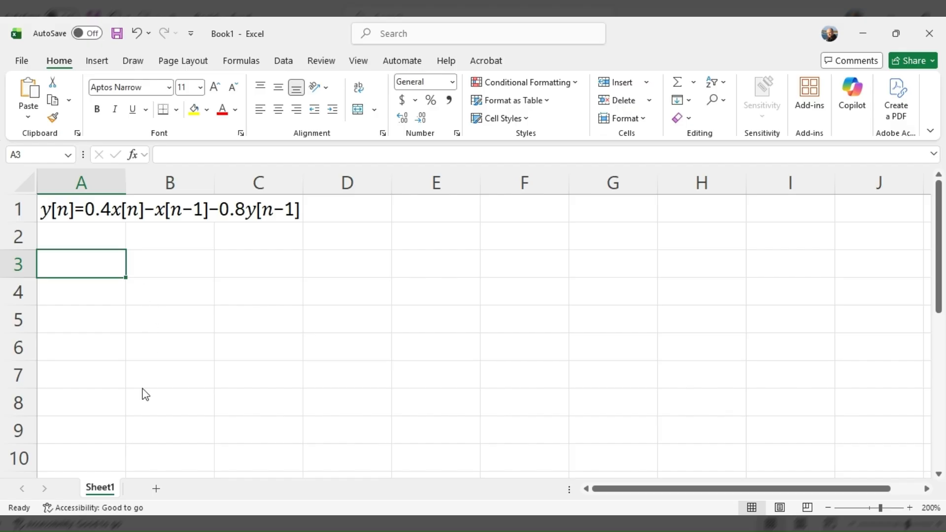
click(151, 337)
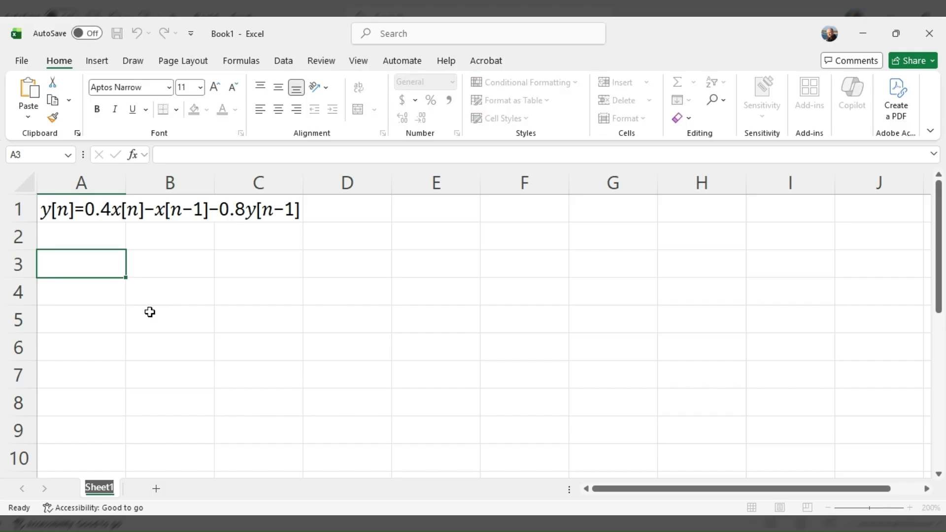
text(impu)
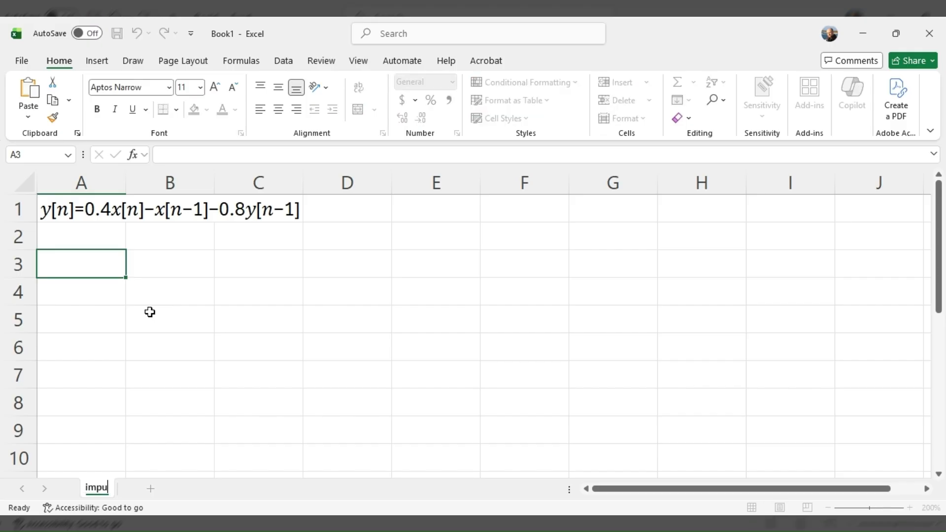
text(lse)
key(Return)
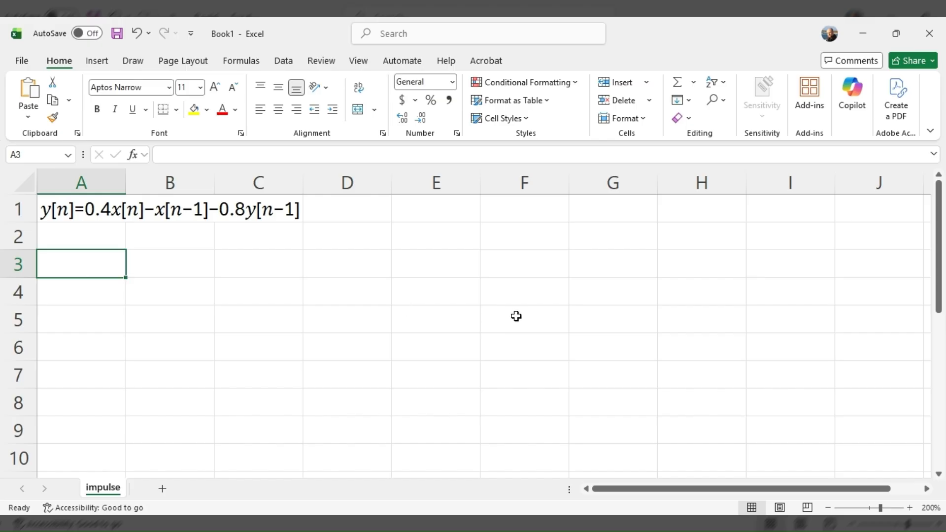
Enter the column headings n, x[n] and y[n] in cells A3 to C3.
text(n)
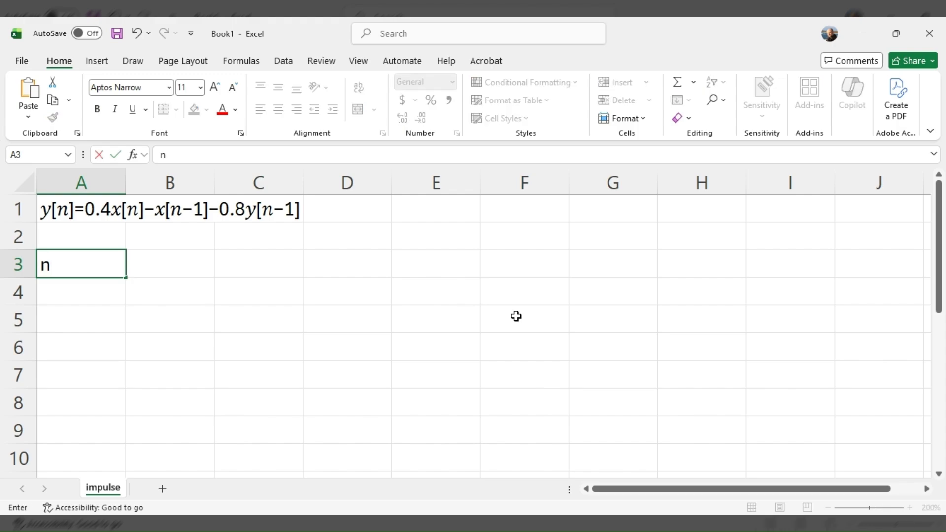
key(Tab)
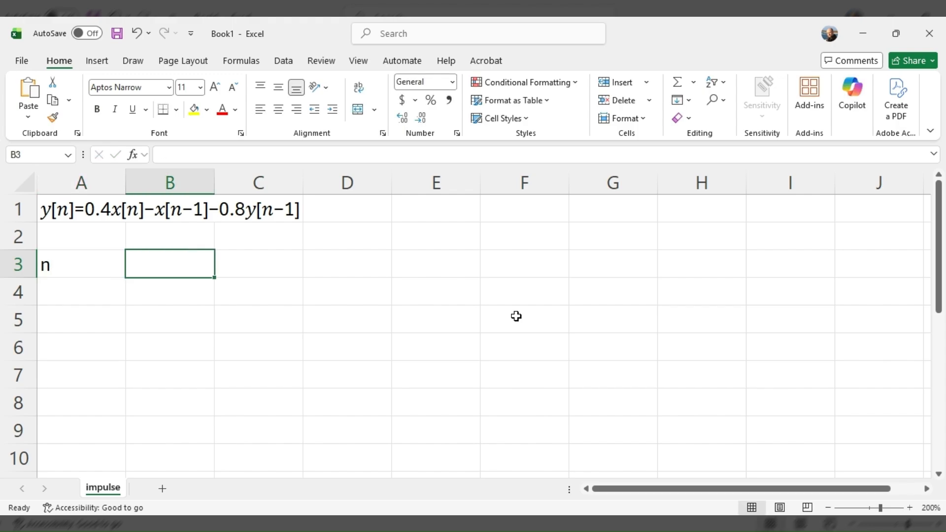
text(x[n])
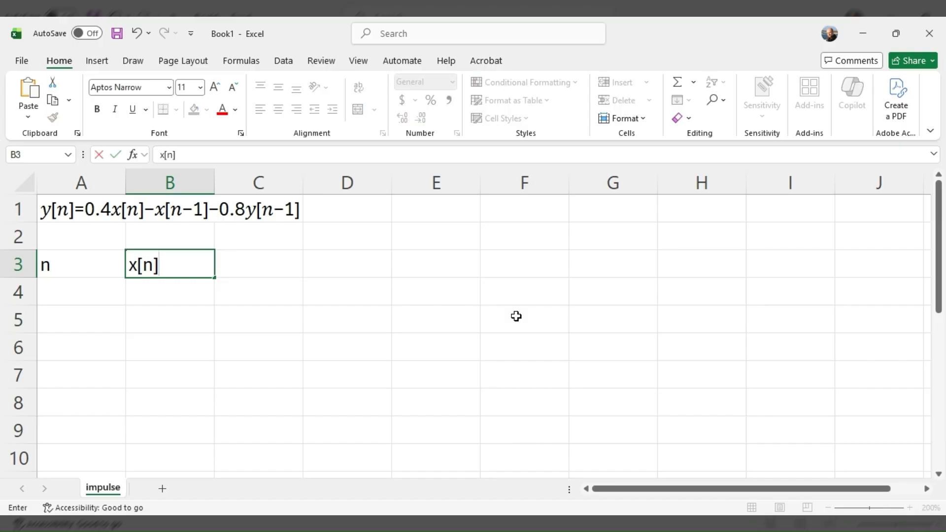
key(Tab)
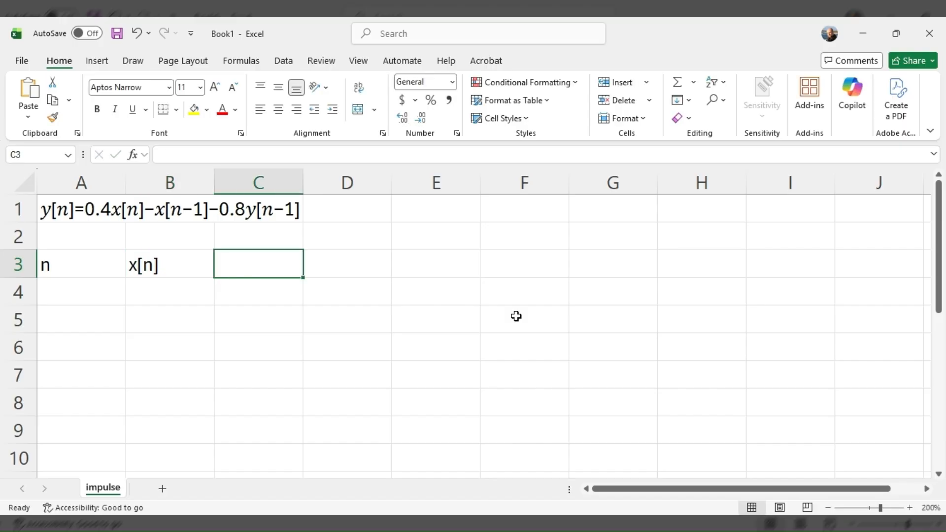
text(y[n])
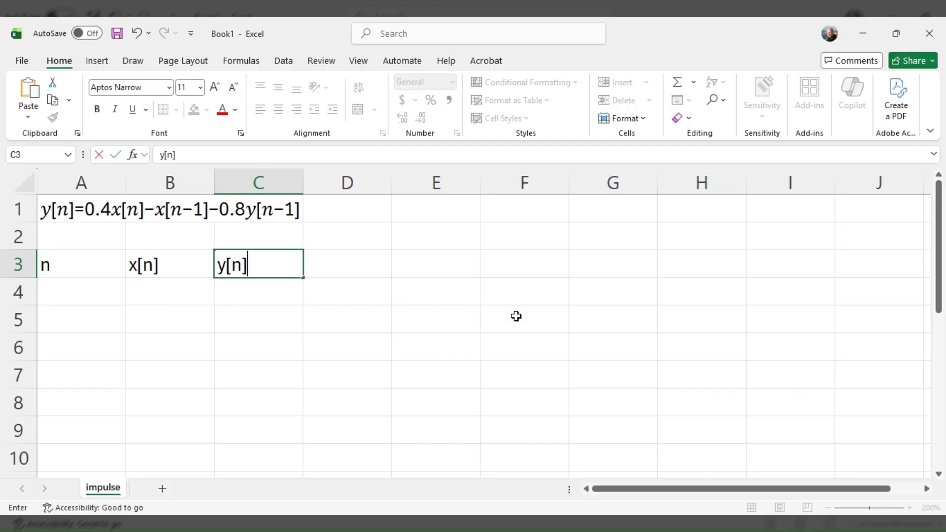
key(Tab)
key(Down)
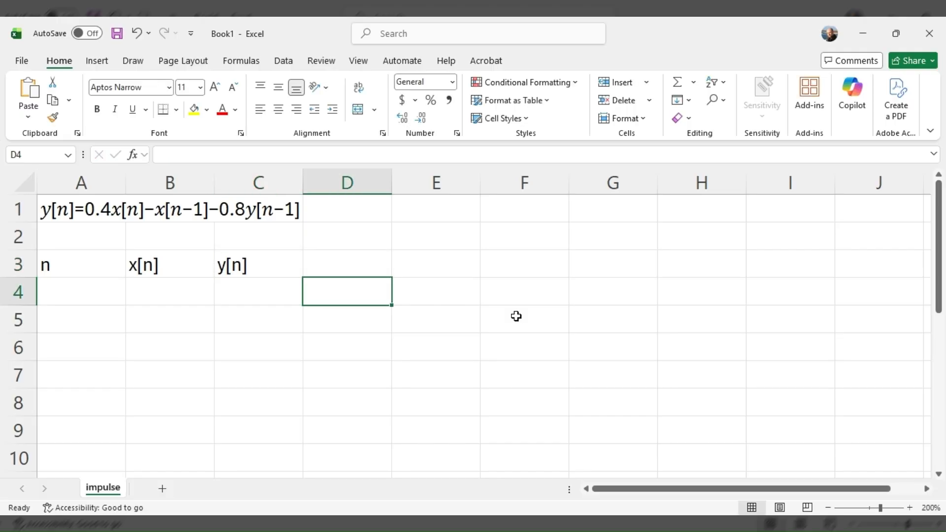
key(Up)
key(Up)
key(Left)
key(Up)
key(Left)
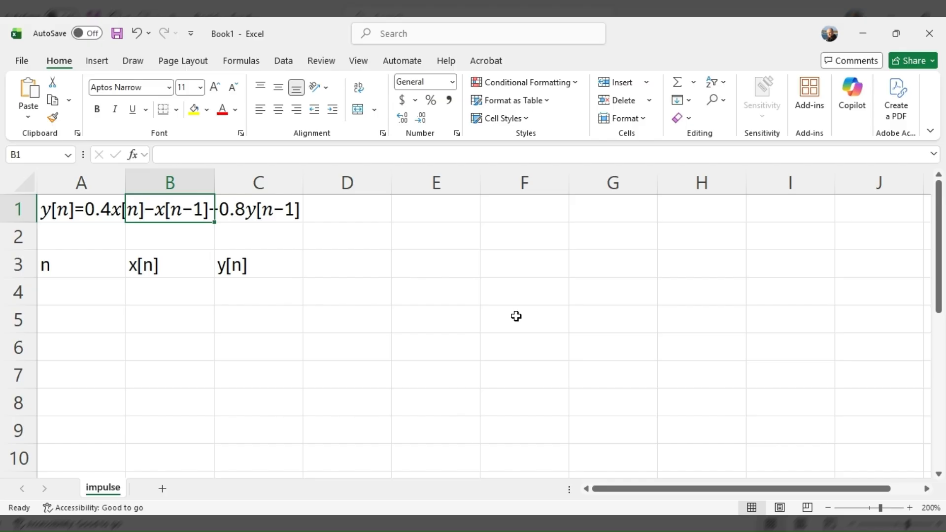
key(Left)
key(Down)
key(Down)
key(Down)
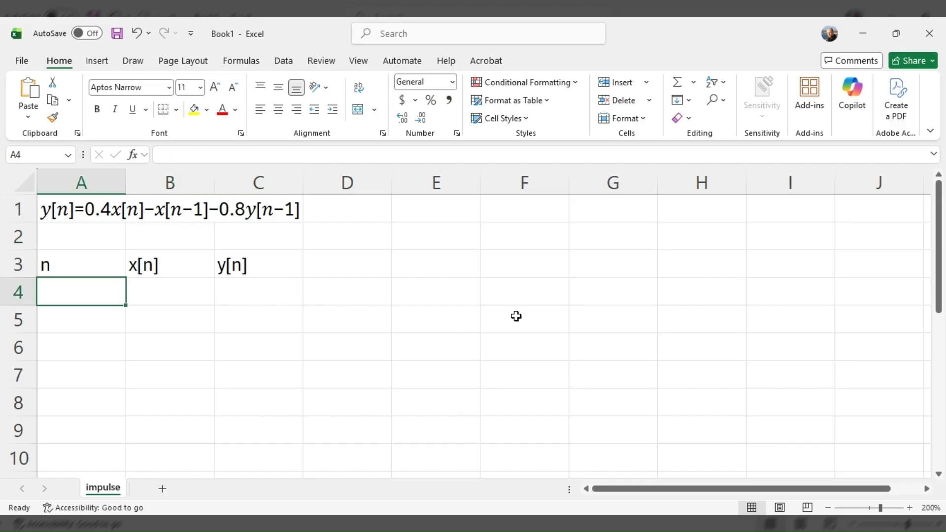
key(Down)
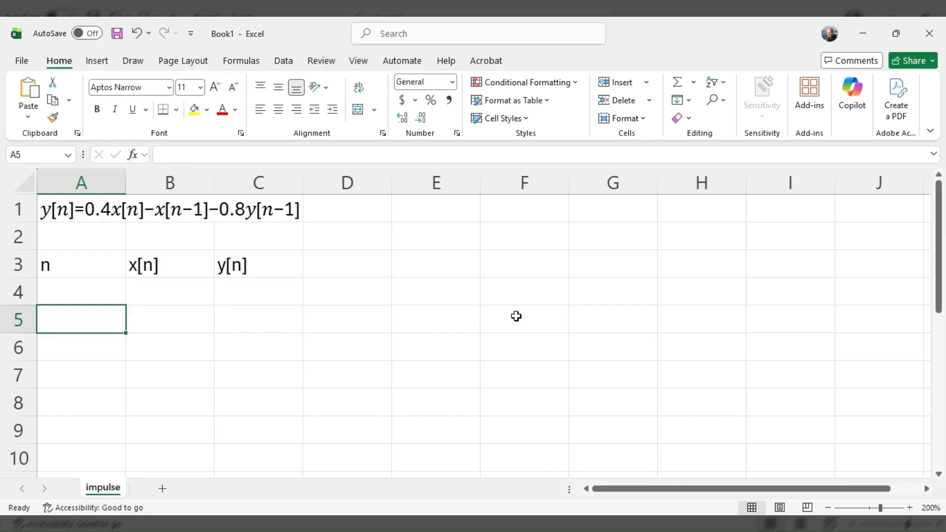
key(Up)
key(Down)
key(Up)
key(Down)
key(Down)
key(Right)
key(Right)
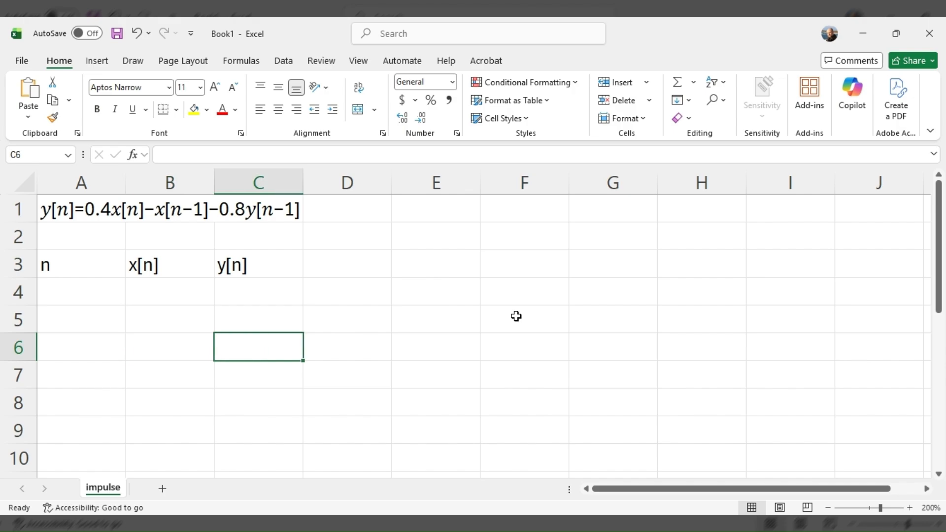
key(Up)
key(Up)
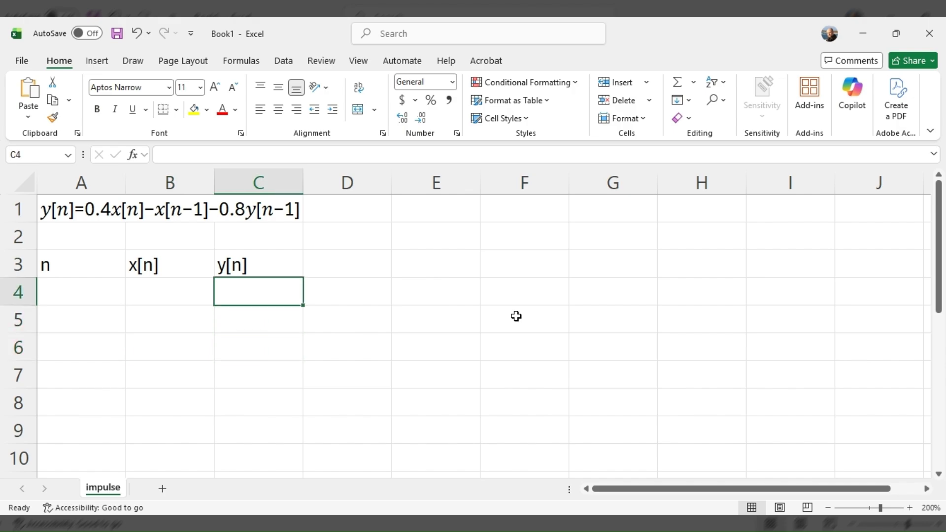
key(Down)
key(Down)
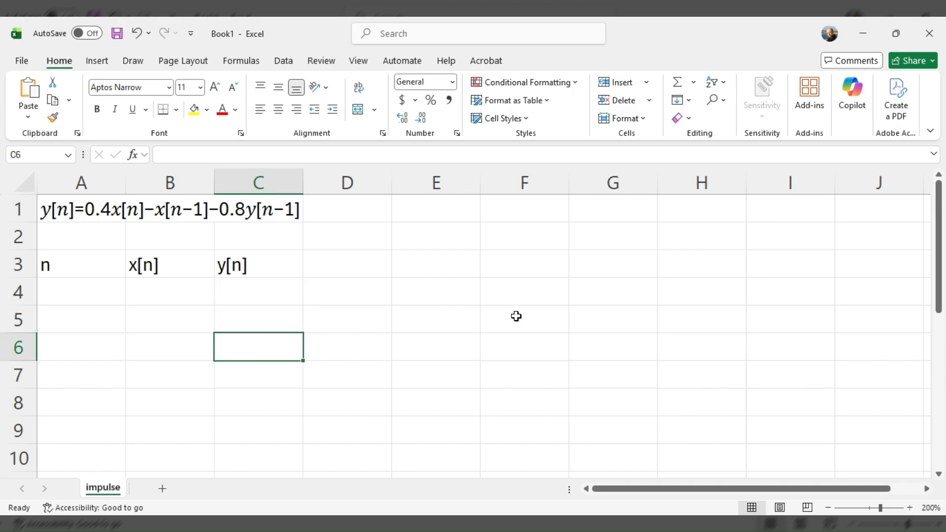
Enter the sample indices 0, 1 and 2 in cells A6 to A8 of the n column.
key(Left)
key(Left)
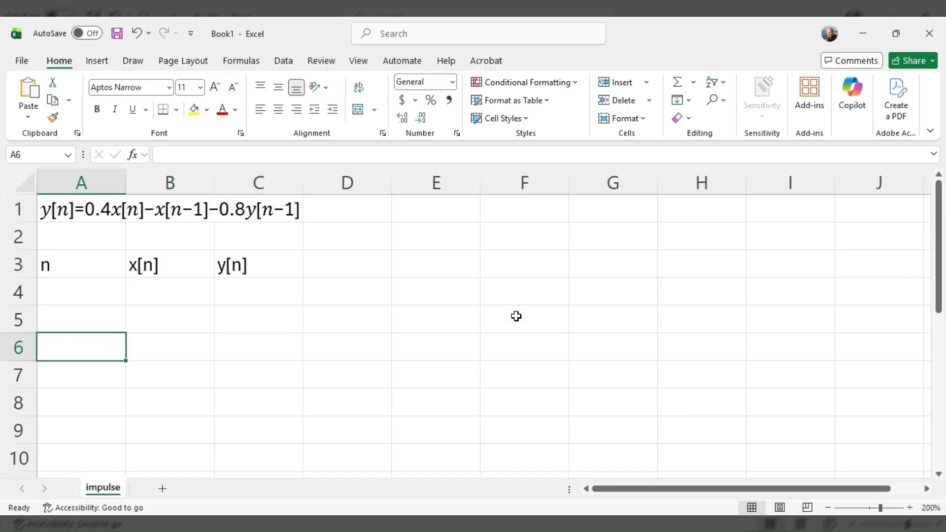
text(0)
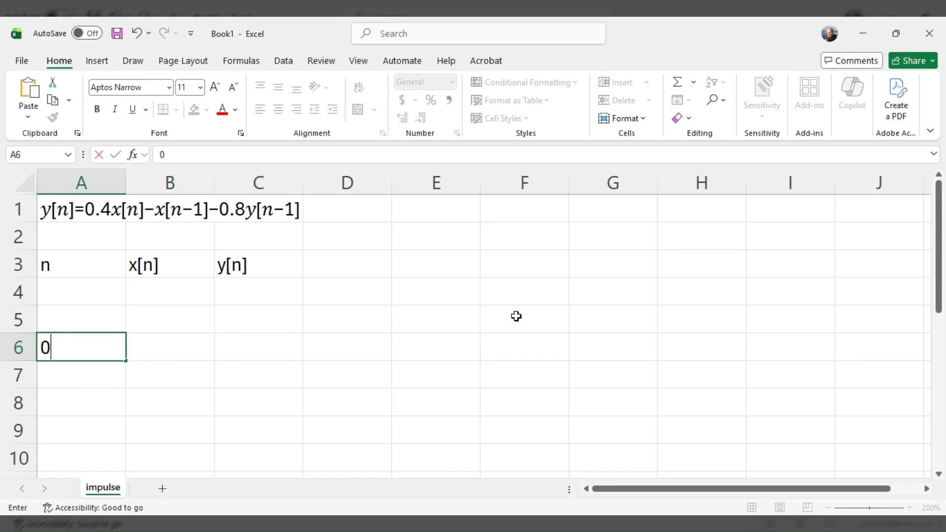
key(Return)
text(1)
key(Return)
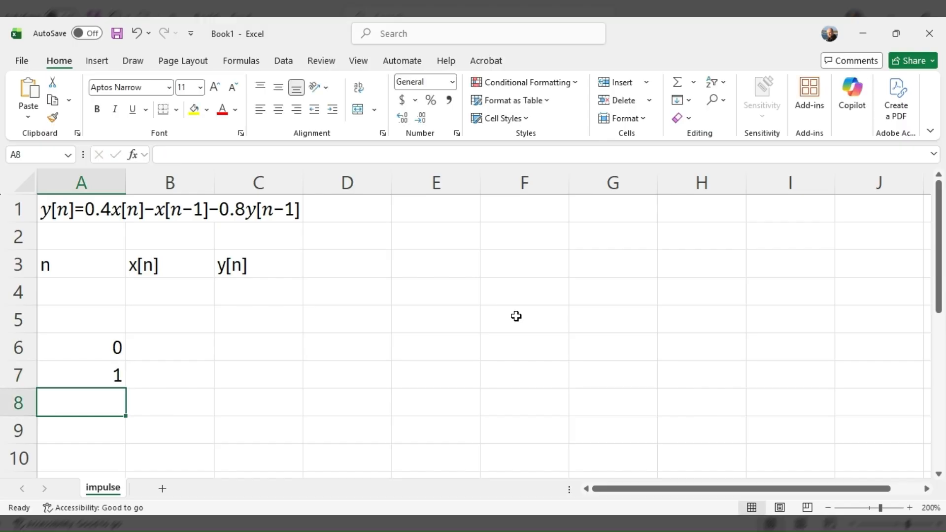
text(2)
key(Return)
Enter the negative sample indices -1 in A5 and -2 in A4 above the zero index.
key(Up)
key(Up)
key(Up)
key(Up)
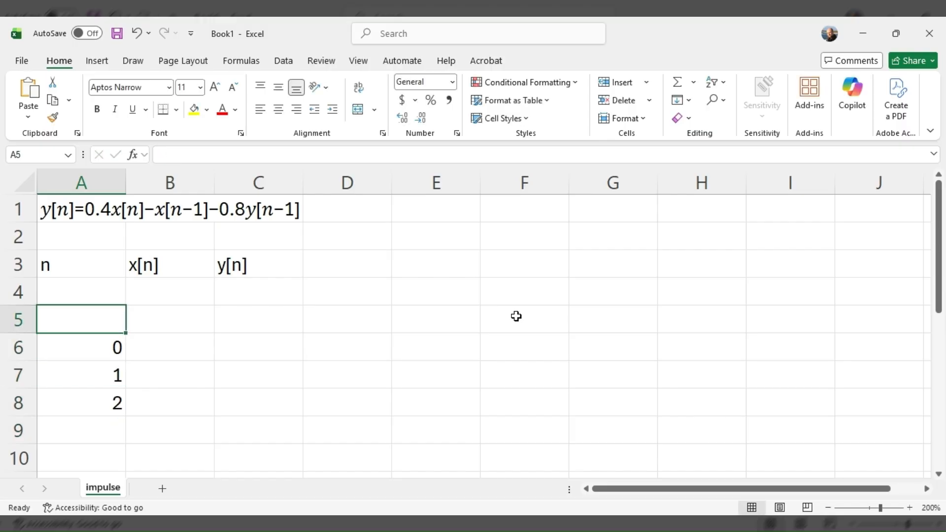
text(-1)
key(Up)
text(-2)
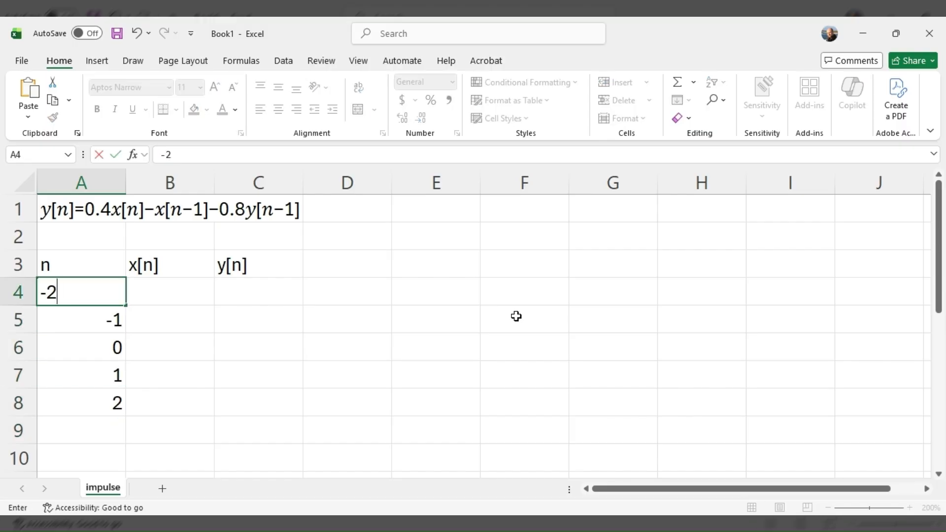
key(Down)
key(Down)
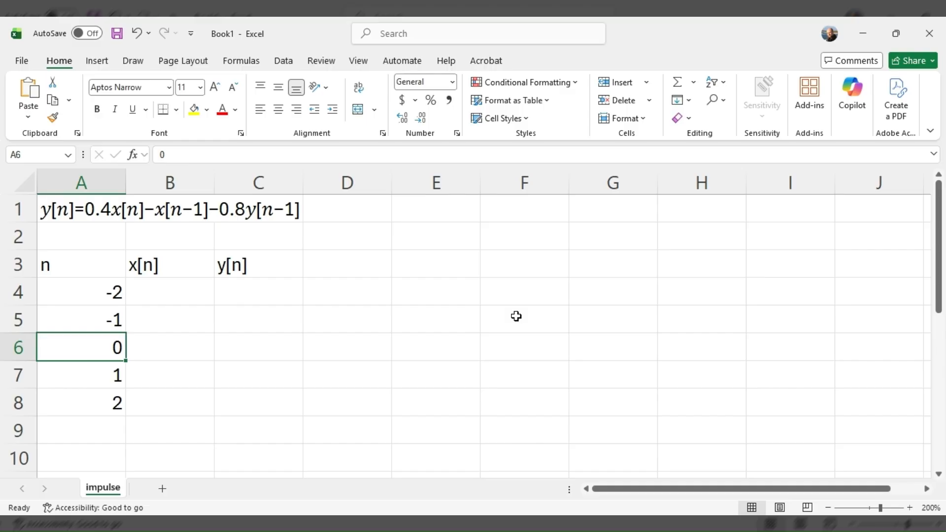
Enter 0 as the initial y[n] value in cells C5 and C4, for n = -1 and -2.
key(Right)
key(Right)
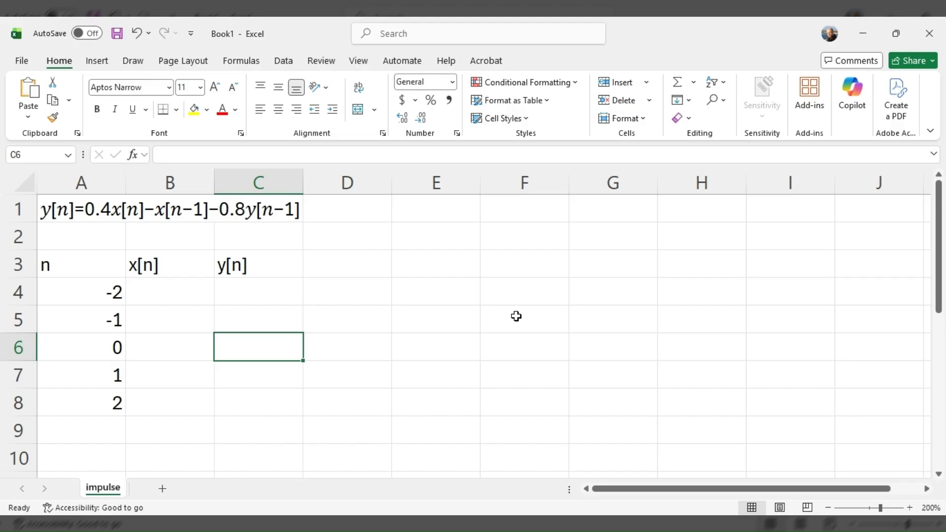
key(Up)
key(Up)
key(Down)
key(Down)
key(Up)
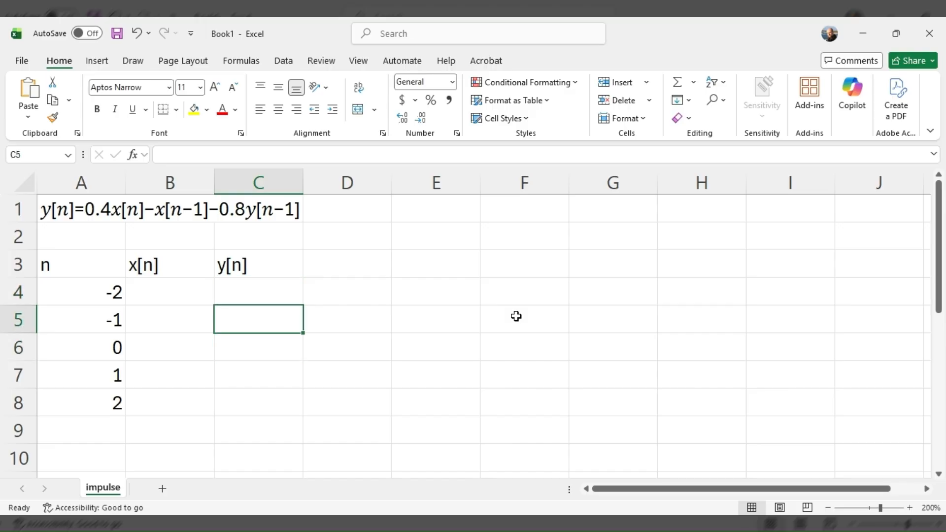
text(0)
key(Up)
text(0)
key(ctrl+Return)
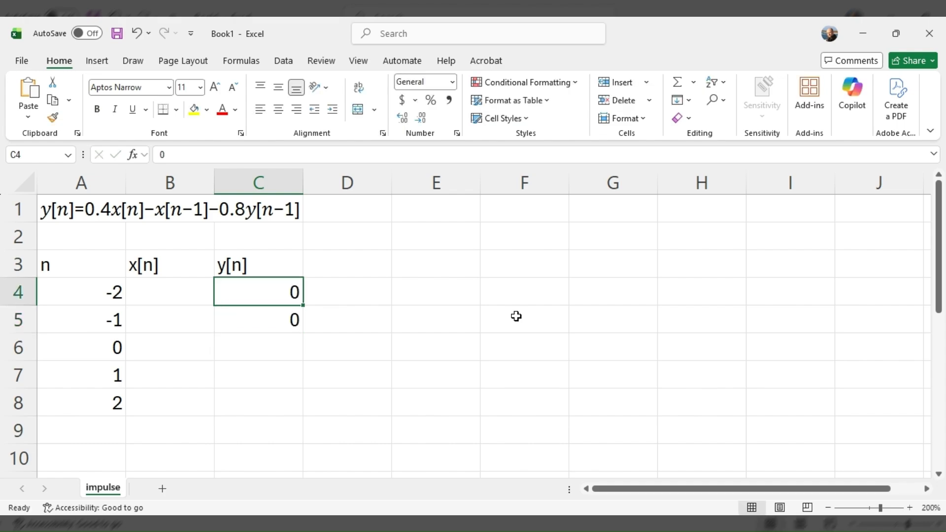
Fill the x[n] column with 0 in B5 and B4 and 1 in B6, for n = -1, -2 and 0.
key(Down)
key(Left)
text(0)
key(Up)
text(0)
key(Down)
key(Down)
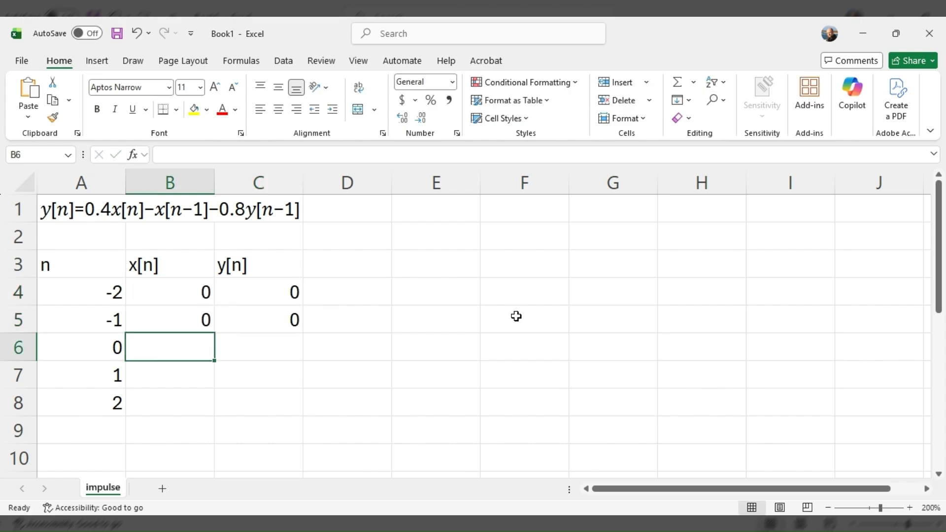
text(1)
key(Return)
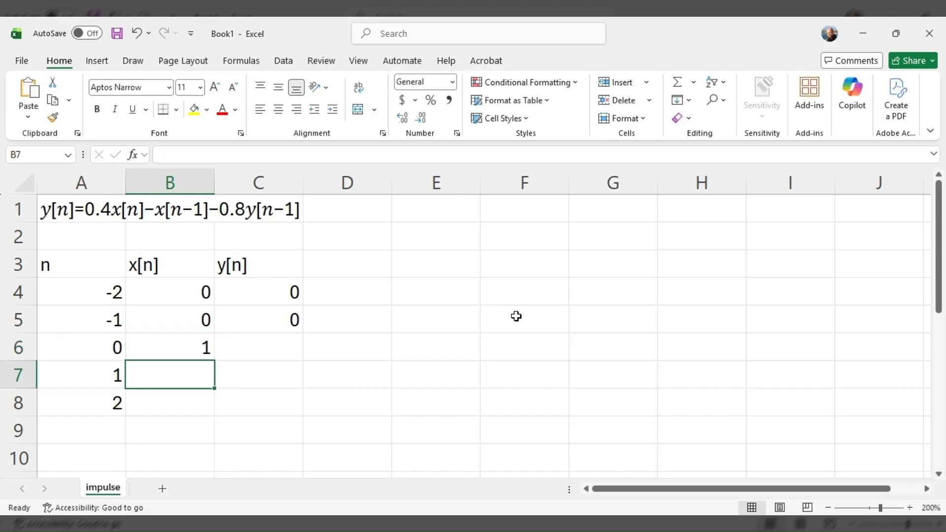
Extend the x[n] heading in B3 to read x[n]=d[n].
key(Left)
key(Up)
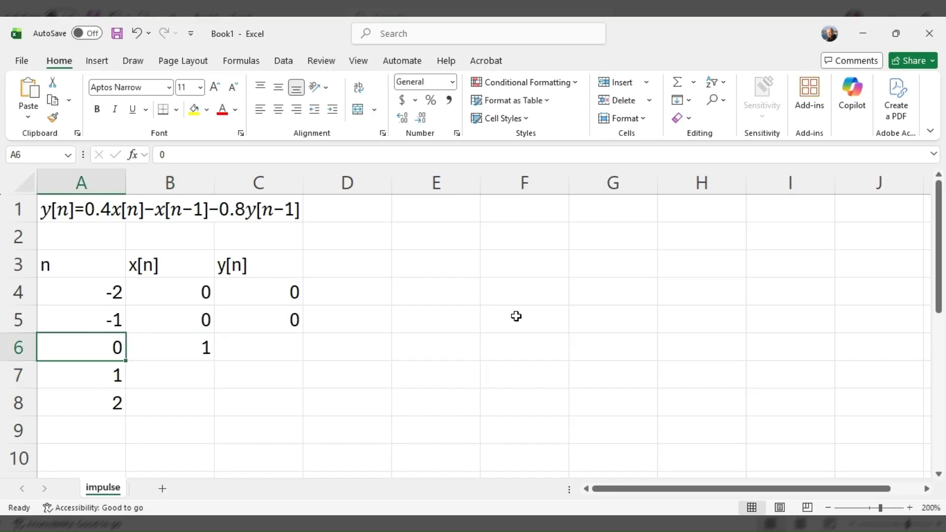
key(Right)
key(Up)
key(Up)
key(Up)
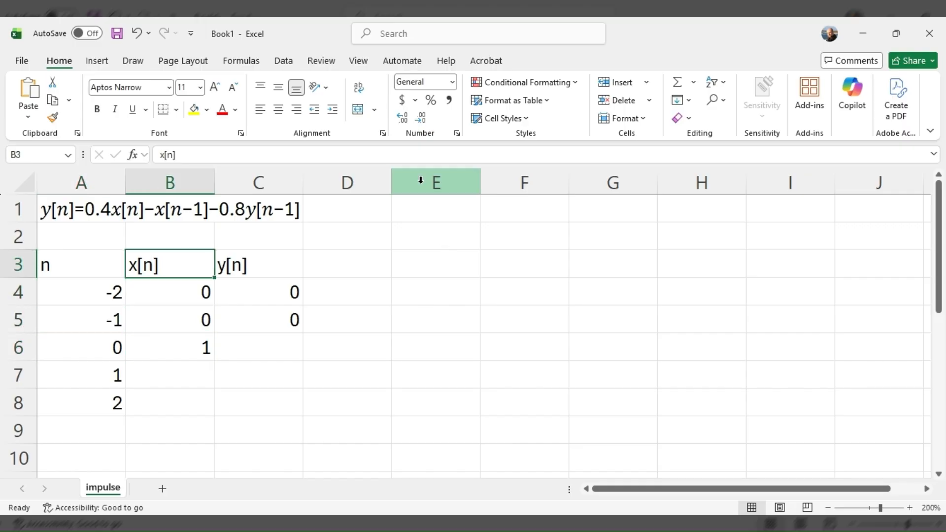
click(411, 157)
text(=)
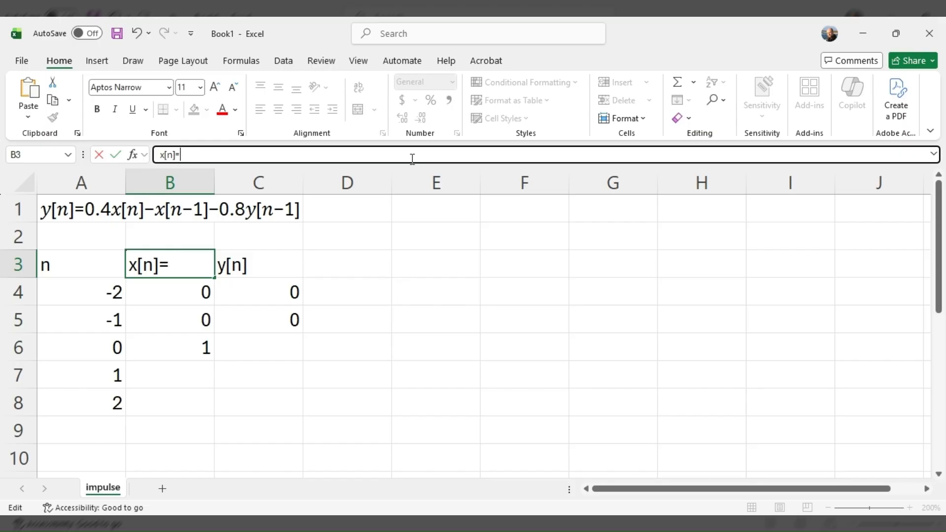
text(d[n])
key(Return)
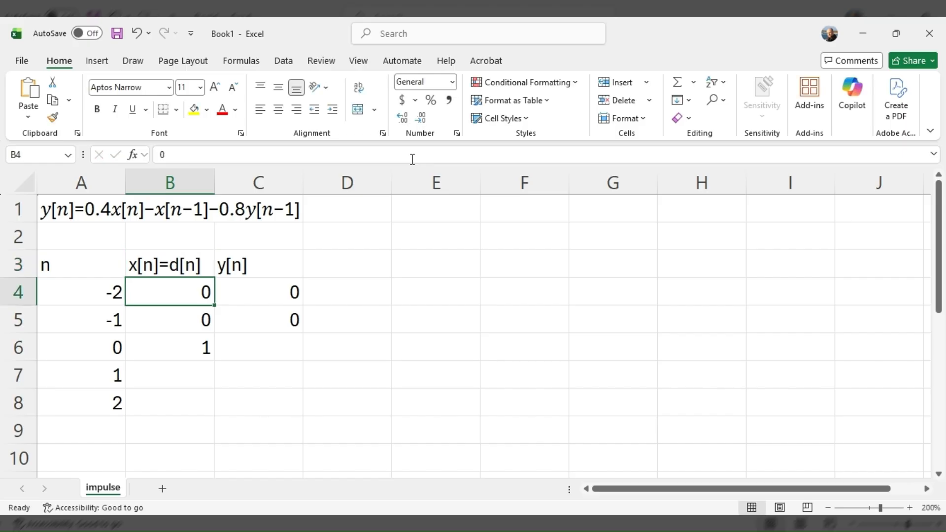
Enter 0 in cells B7 and B8 as the input values for n = 1 and 2.
click(275, 153)
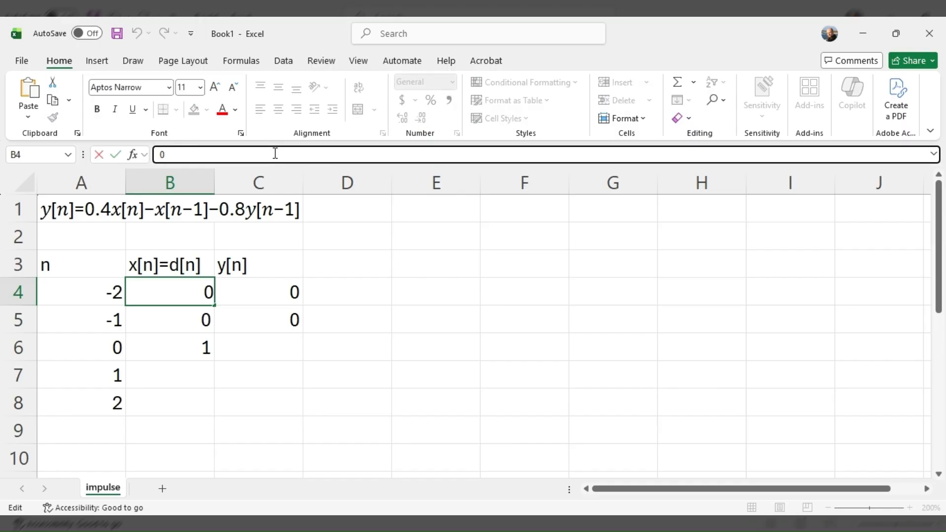
click(196, 373)
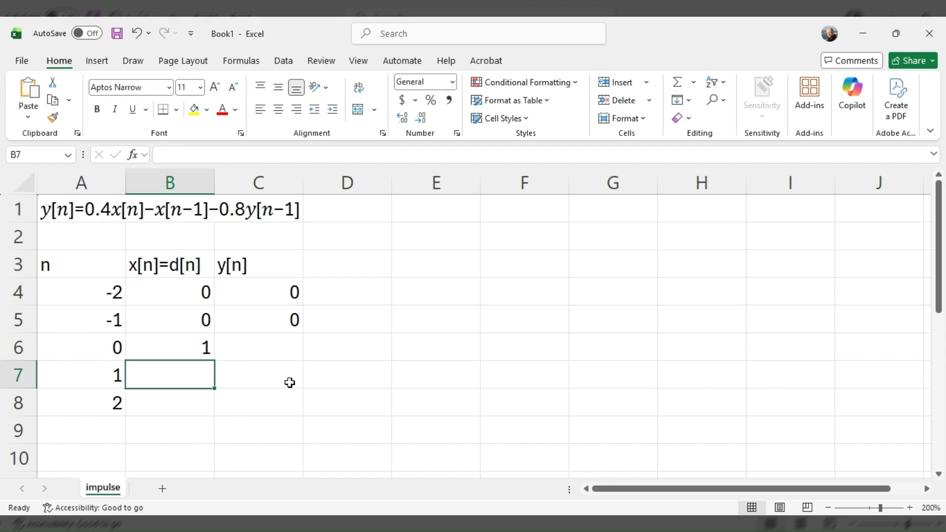
text(0)
key(Return)
text(0)
key(Return)
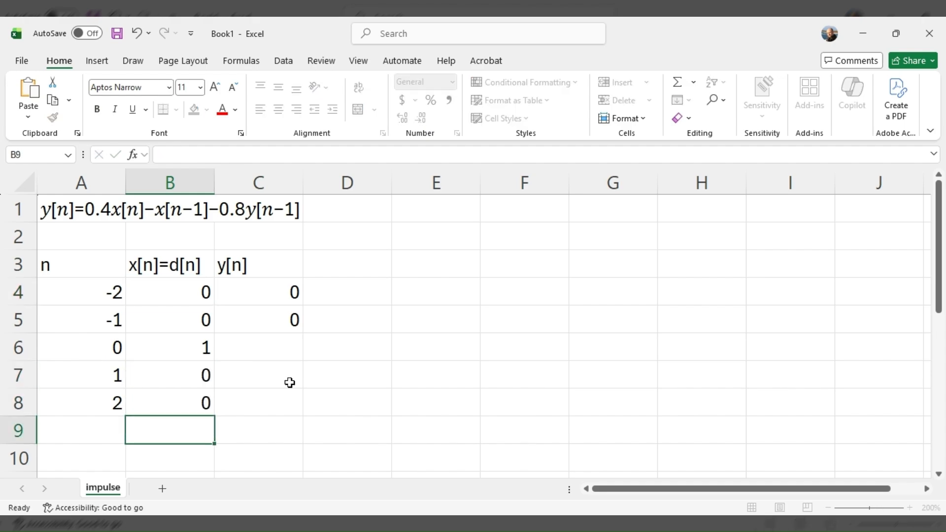
key(Up)
key(Up)
key(Up)
key(Up)
key(Up)
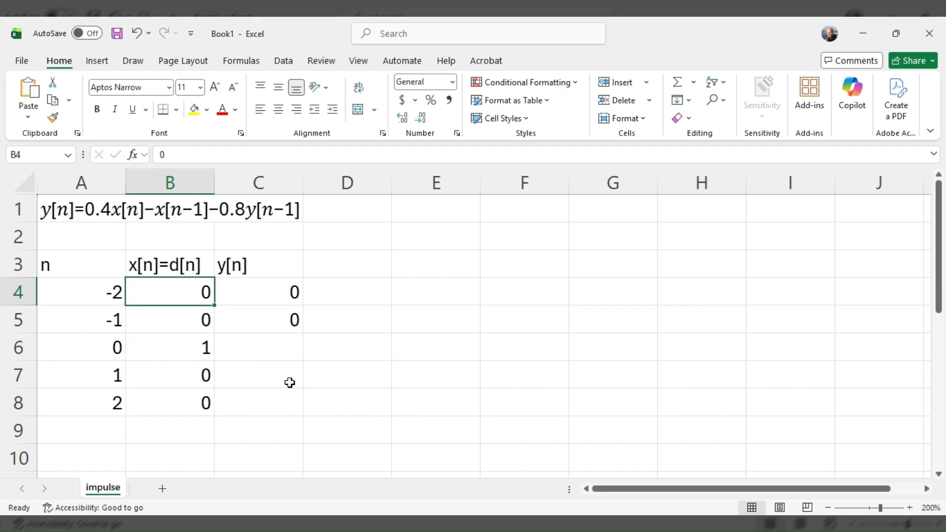
Review the x[n] values in B4:B8, the starting row n = 0, and the difference equation in A1.
key(shift+Down)
key(shift+Down)
key(shift+Down)
key(shift+Down)
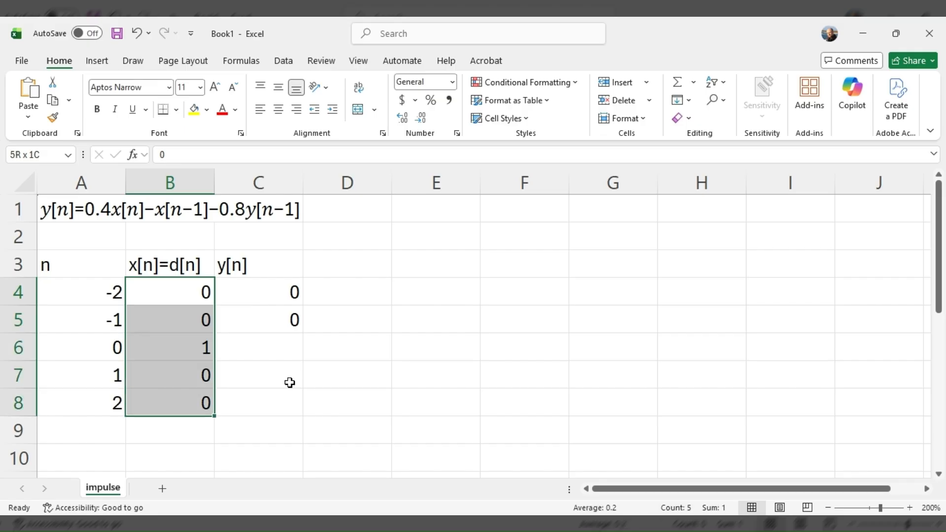
key(Left)
key(Down)
key(Down)
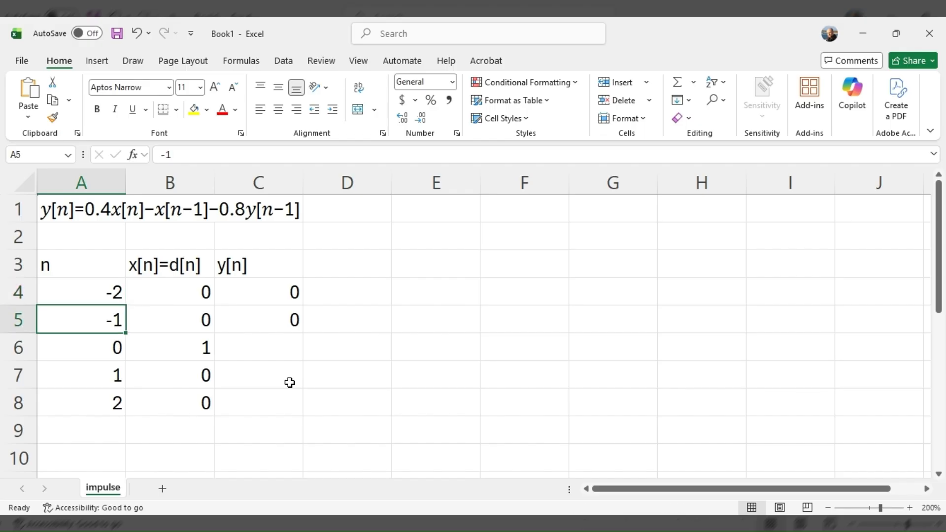
key(Right)
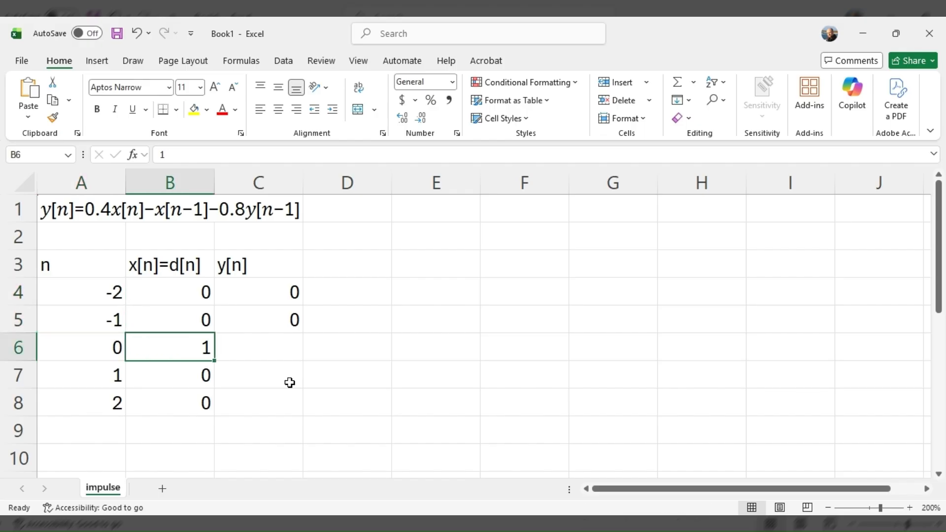
key(Right)
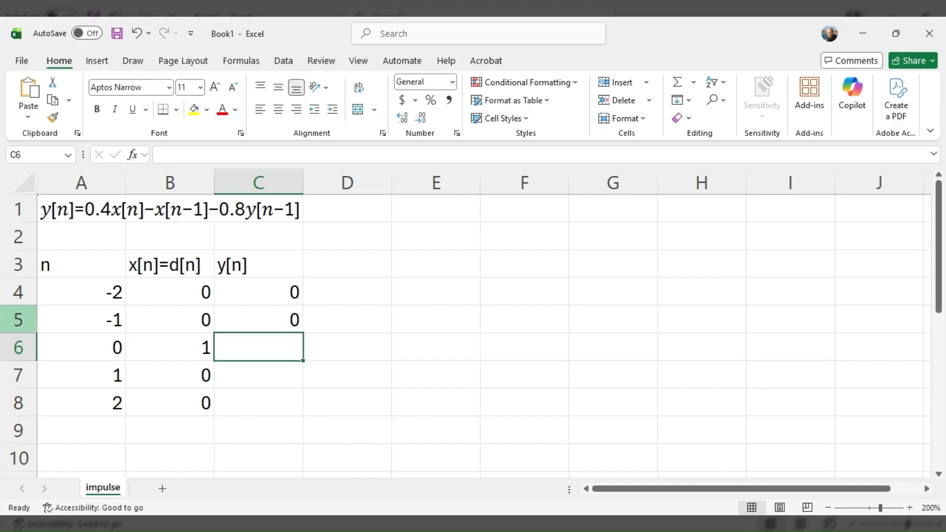
click(63, 214)
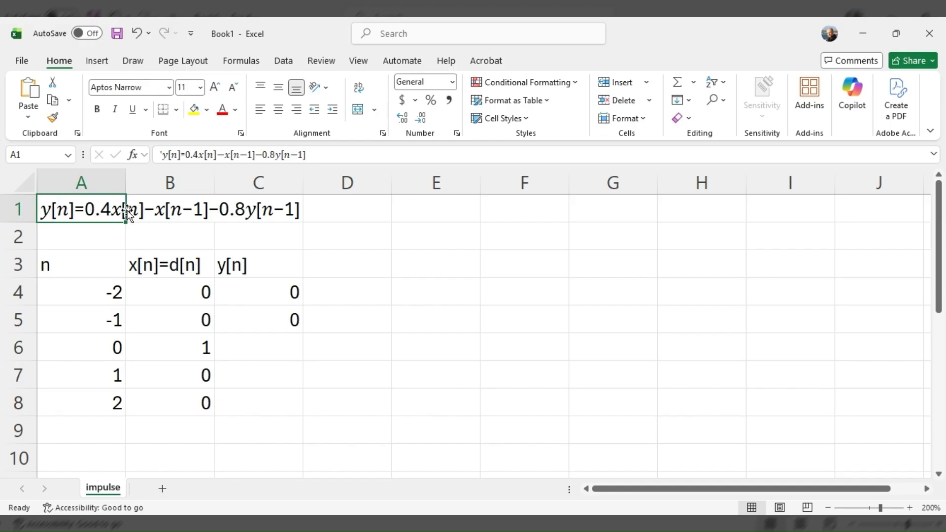
Enter =0.4*B6-B5-0.8*C5 in C6 as the y[n] formula and fill it down through C8.
click(269, 338)
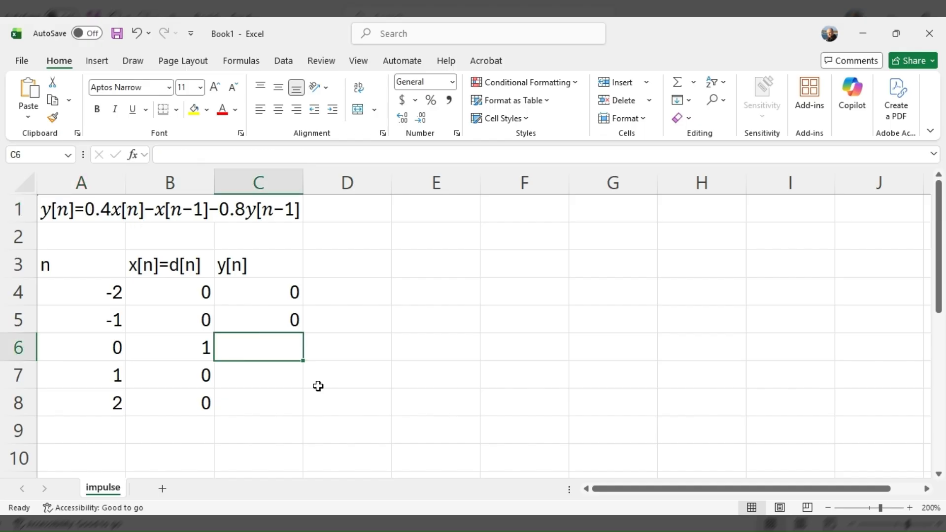
text(=)
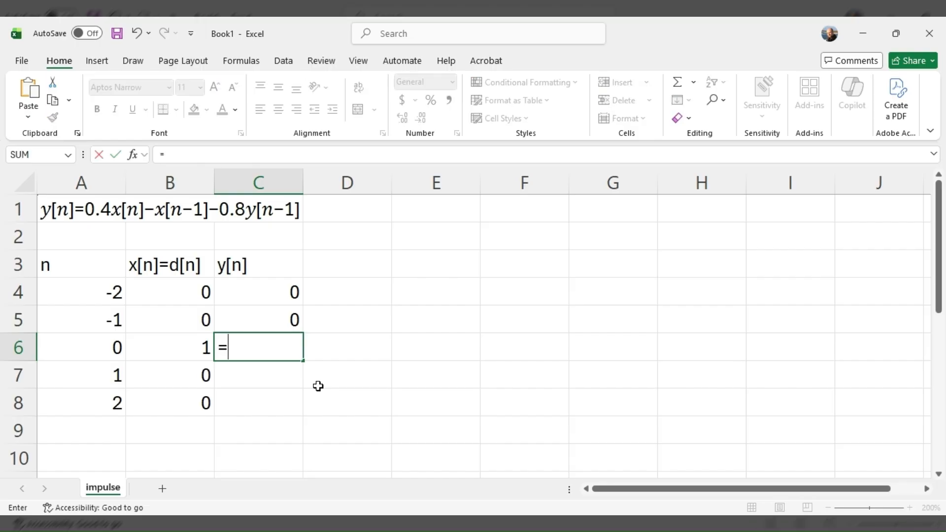
text(0.4)
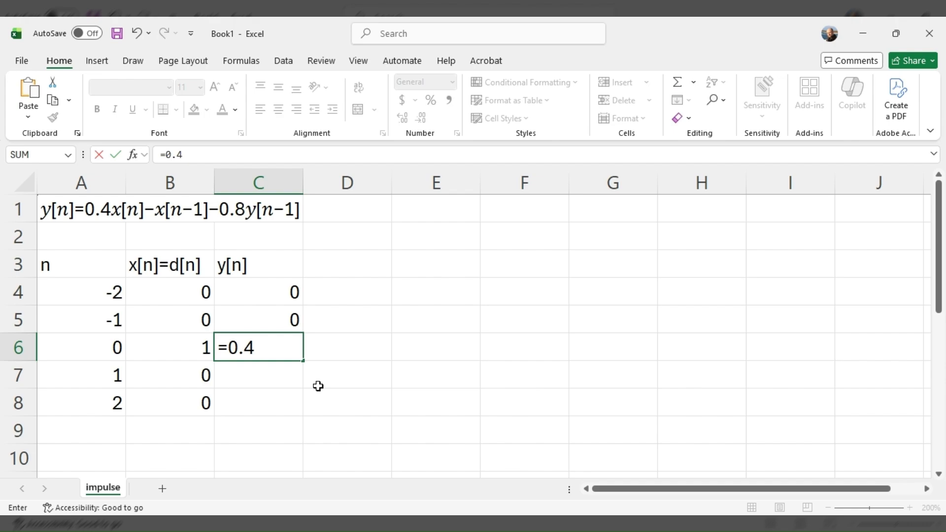
text(*)
key(Left)
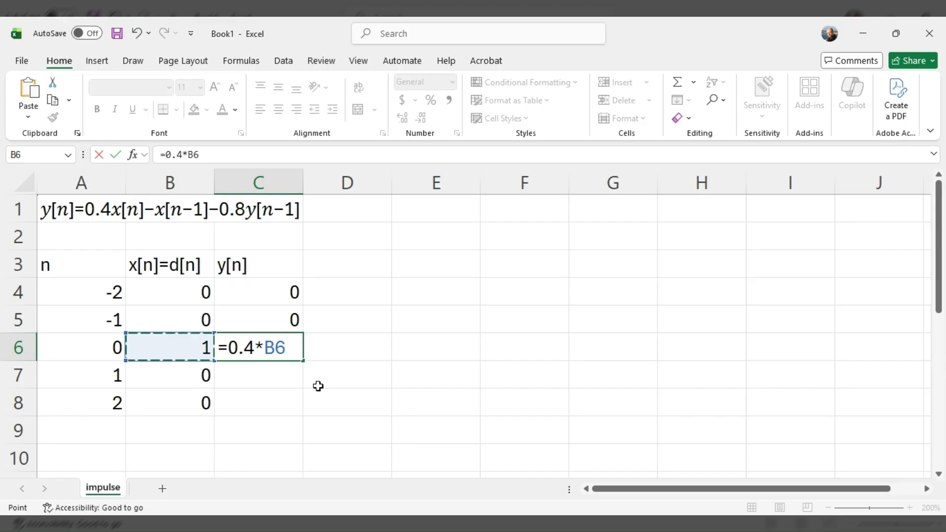
text(-)
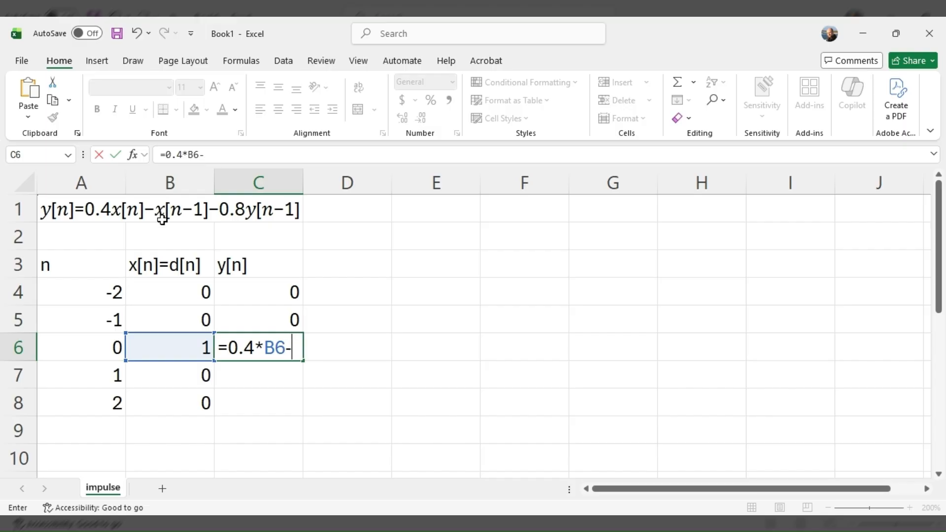
key(Up)
key(Left)
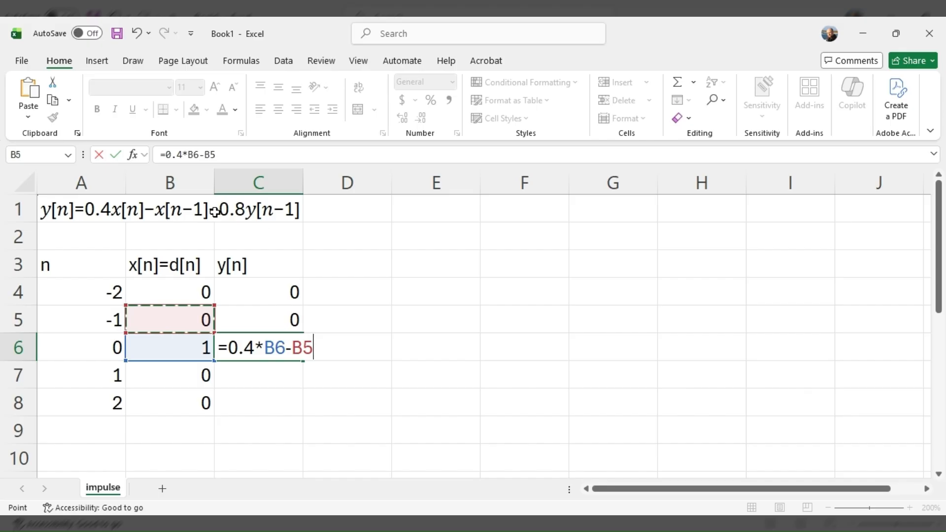
text(-.)
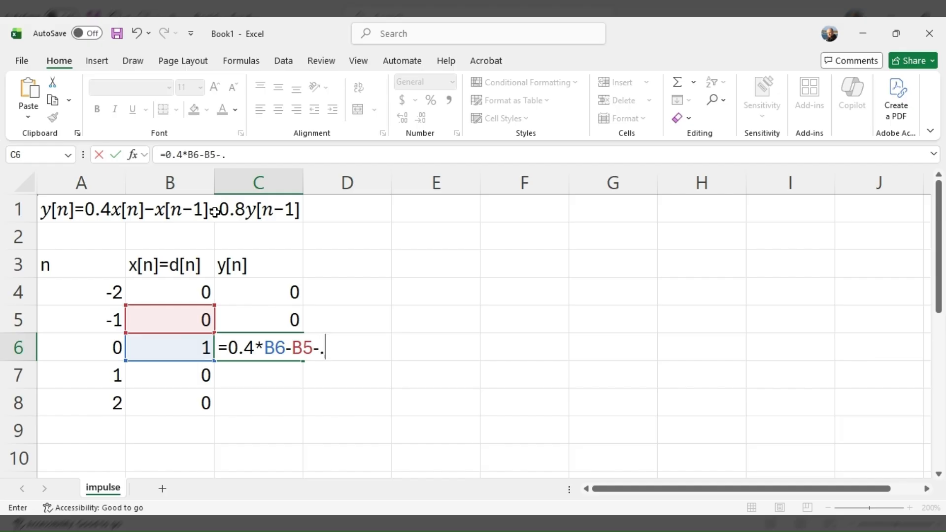
text(8*)
click(254, 322)
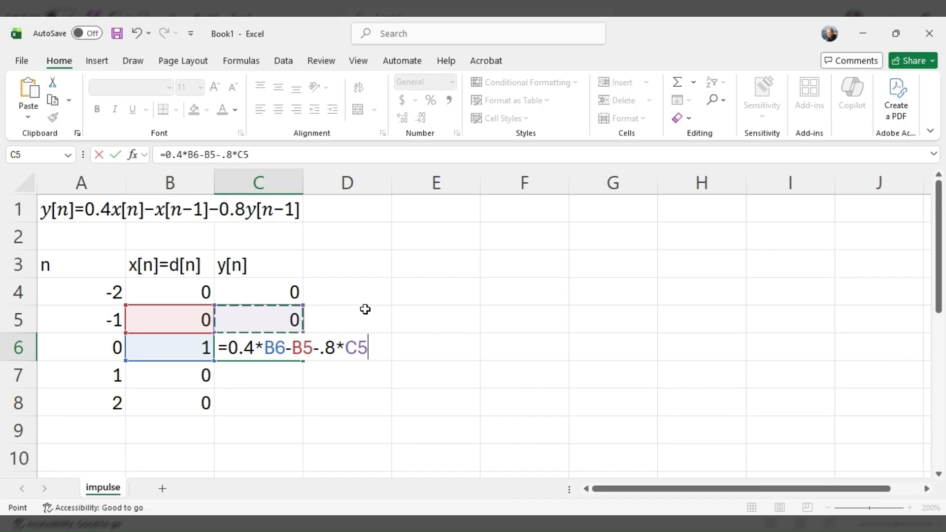
key(Return)
click(251, 353)
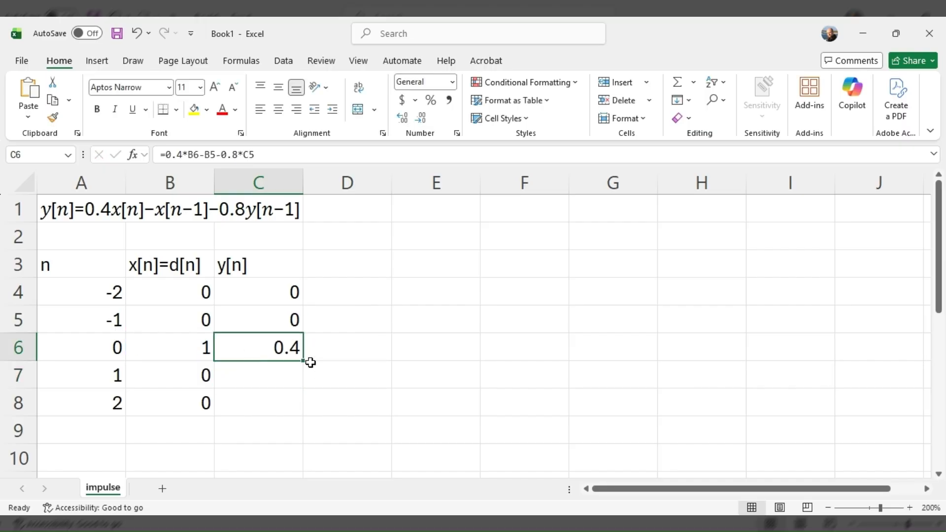
drag(306, 361, 304, 416)
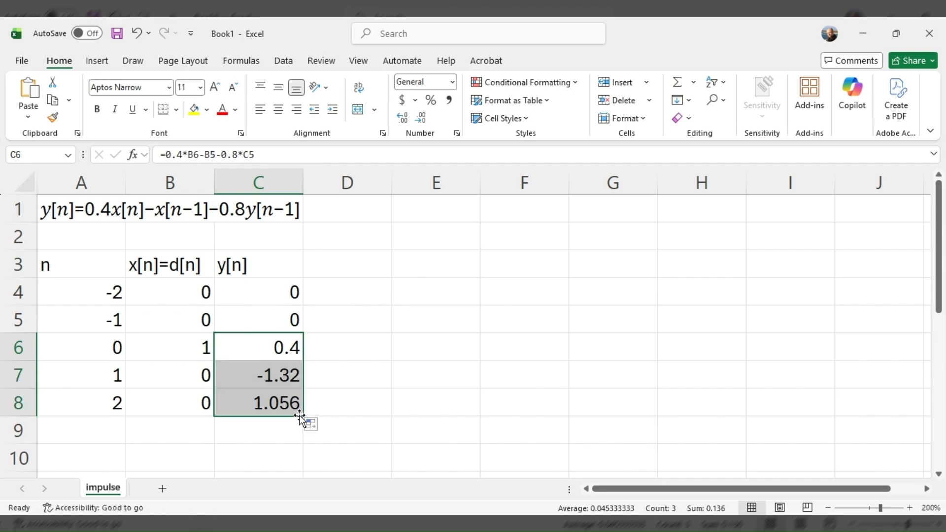
Inspect the cell references used by the y[n] formulas in C8, C7 and C6.
click(245, 405)
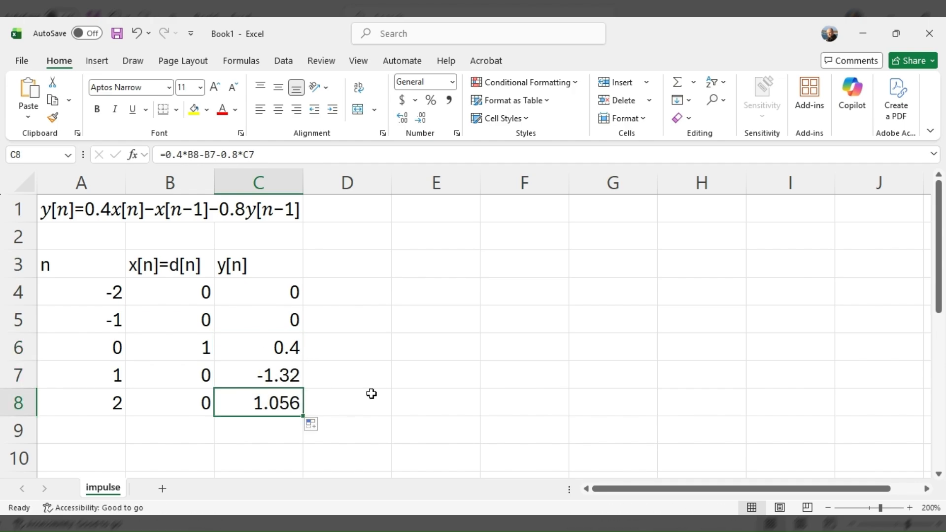
key(F2)
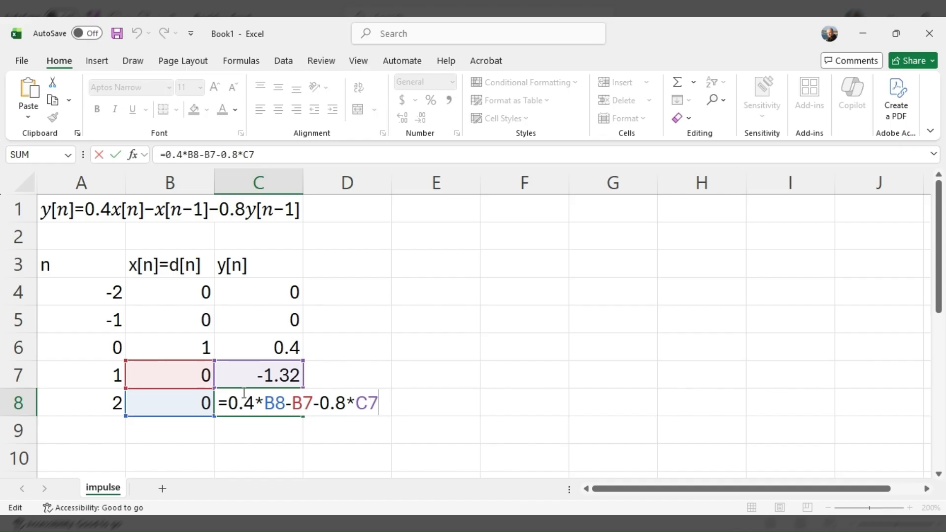
key(Escape)
double_click(261, 375)
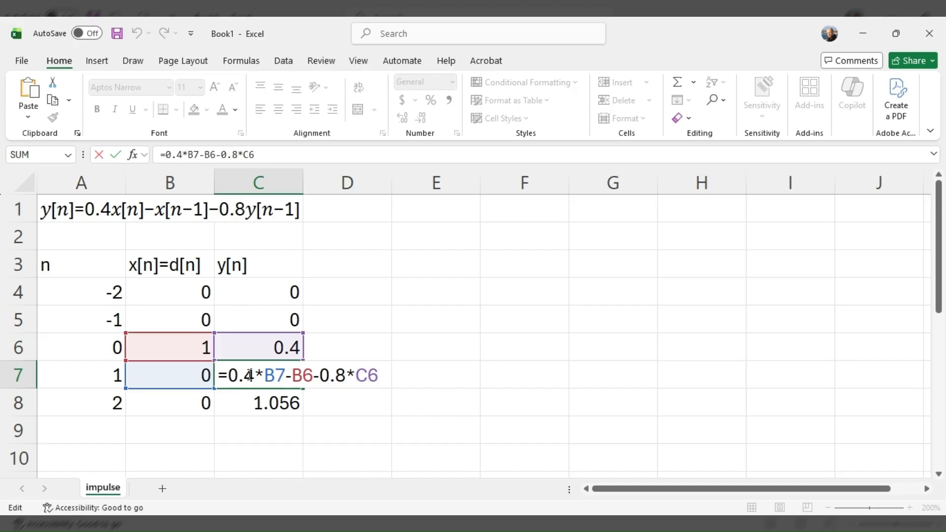
key(shift+Return)
key(F2)
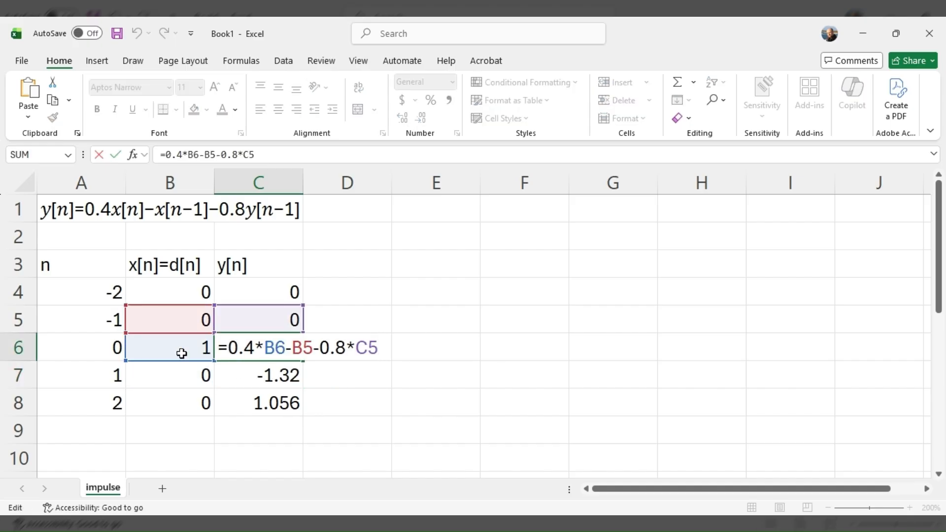
key(ctrl+Return)
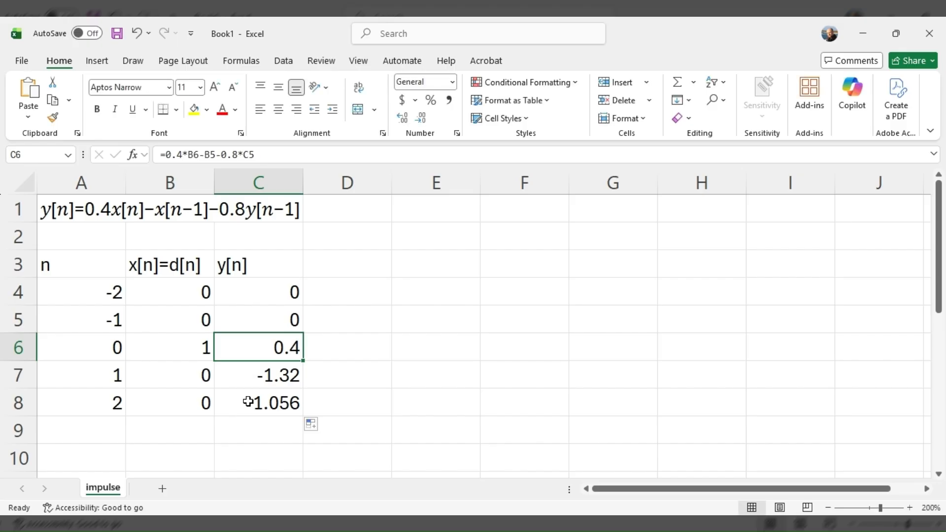
click(250, 400)
key(F2)
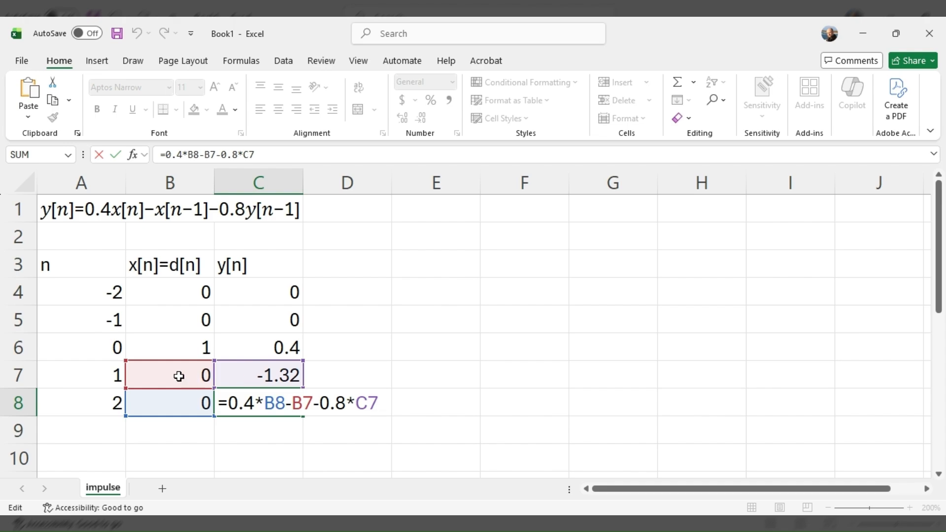
key(ctrl+Return)
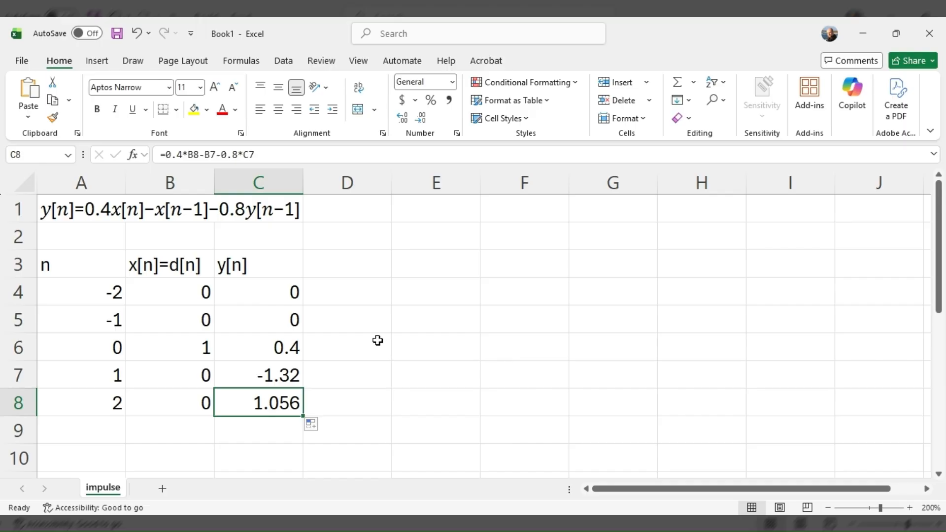
Extend the n series in column A down to 7 in A13, continuing from the values in A6:A8.
scroll(197, 315, down, 1)
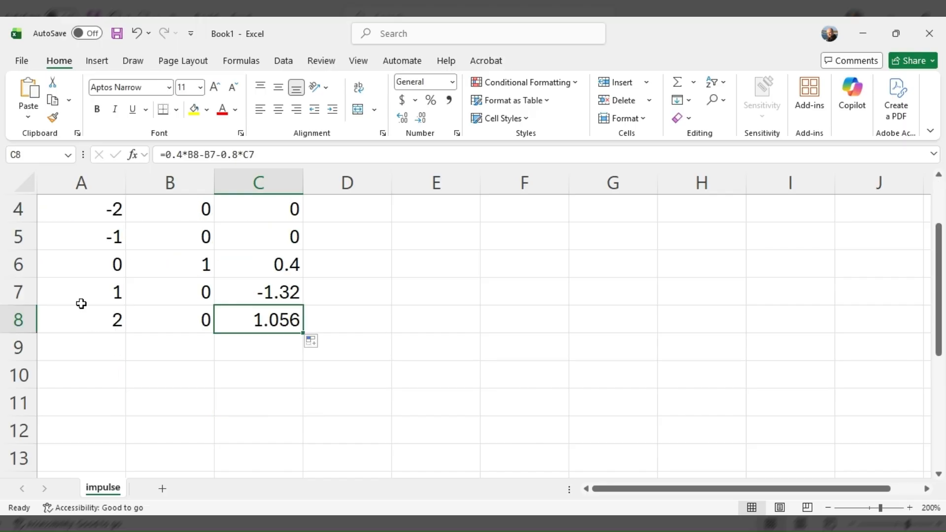
click(80, 267)
drag(80, 267, 128, 424)
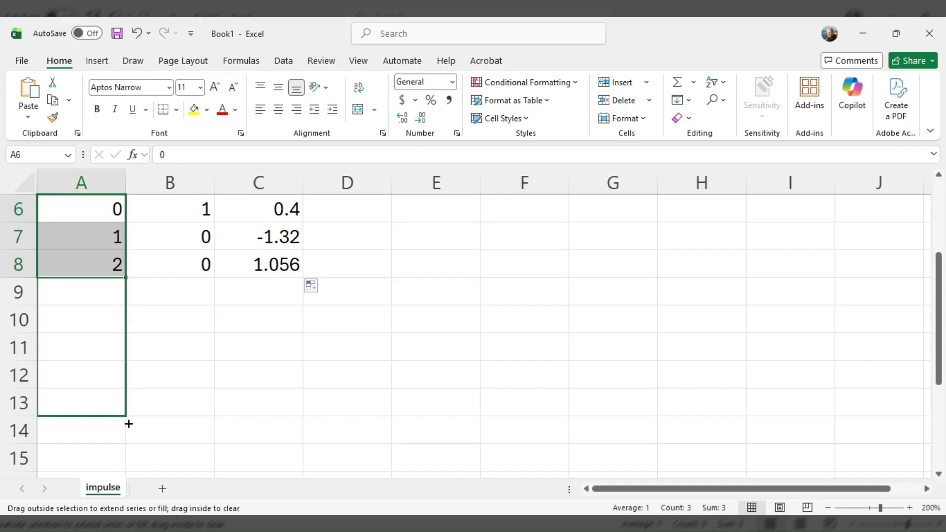
drag(129, 424, 130, 424)
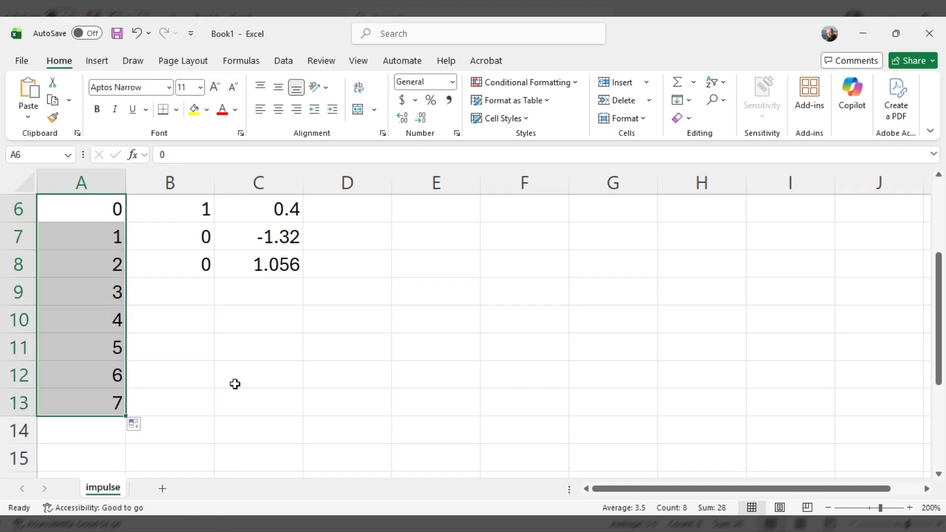
Fill the x[n] zeros and the y[n] formula down through row 13 in columns B and C.
scroll(235, 384, up, 1)
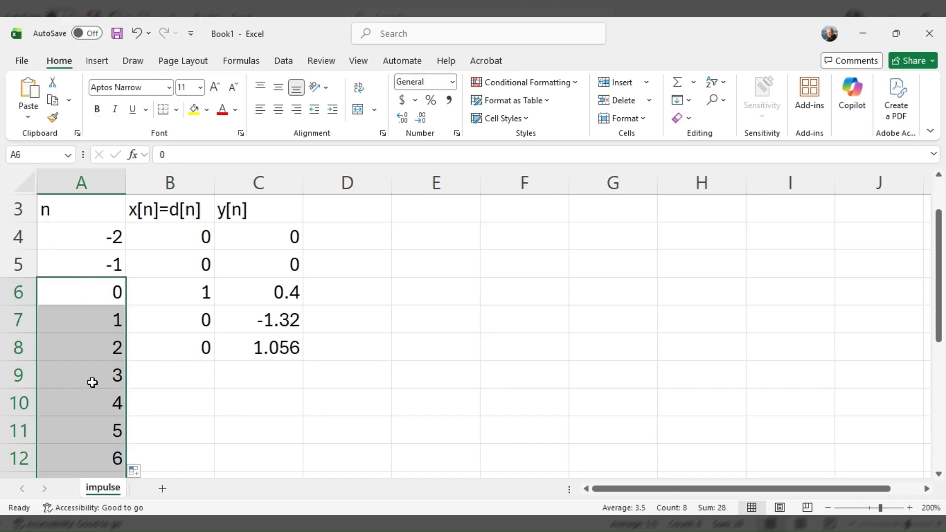
scroll(192, 431, down, 1)
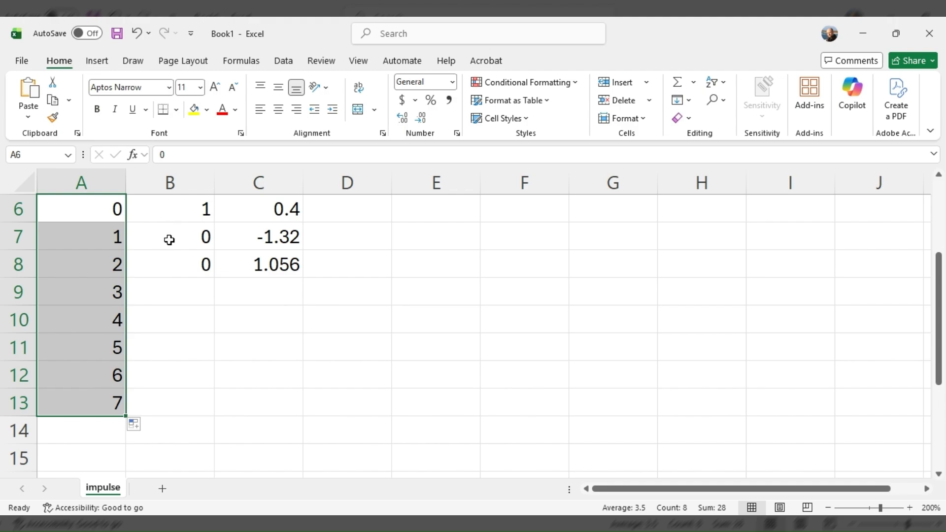
drag(169, 239, 223, 394)
click(249, 269)
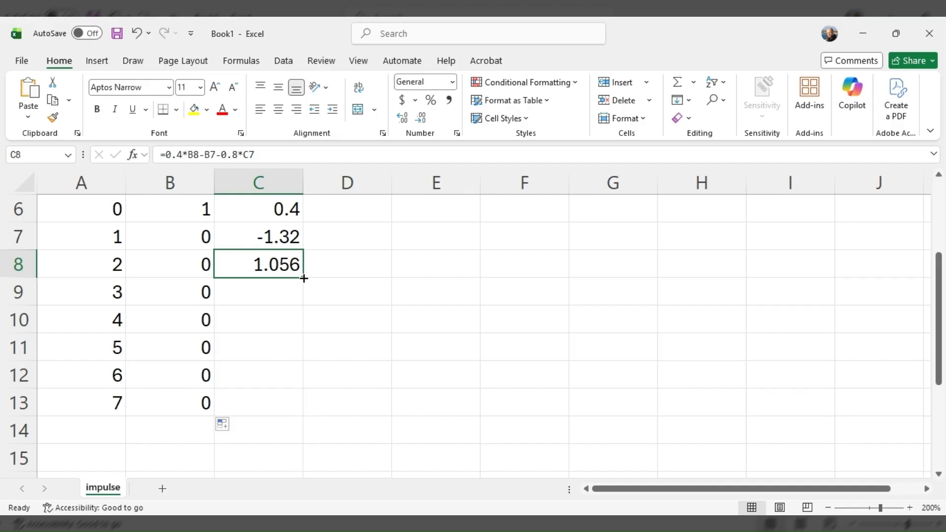
double_click(303, 278)
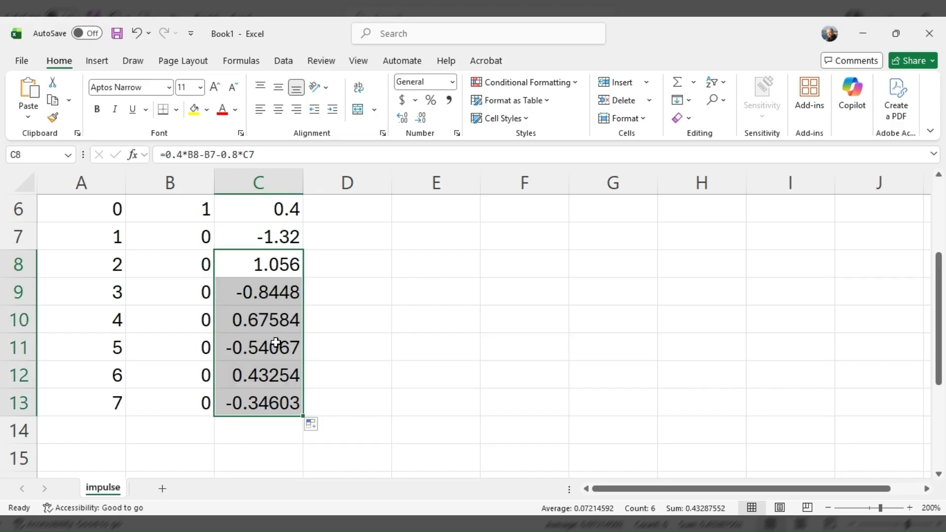
Format the y[n] values in C6:C13 to show one decimal place.
scroll(401, 394, up, 1)
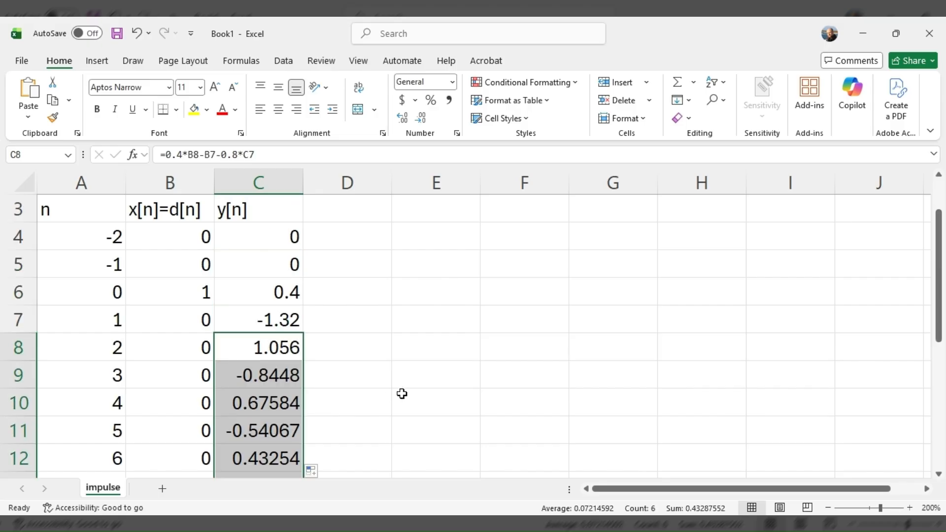
scroll(401, 393, down, 1)
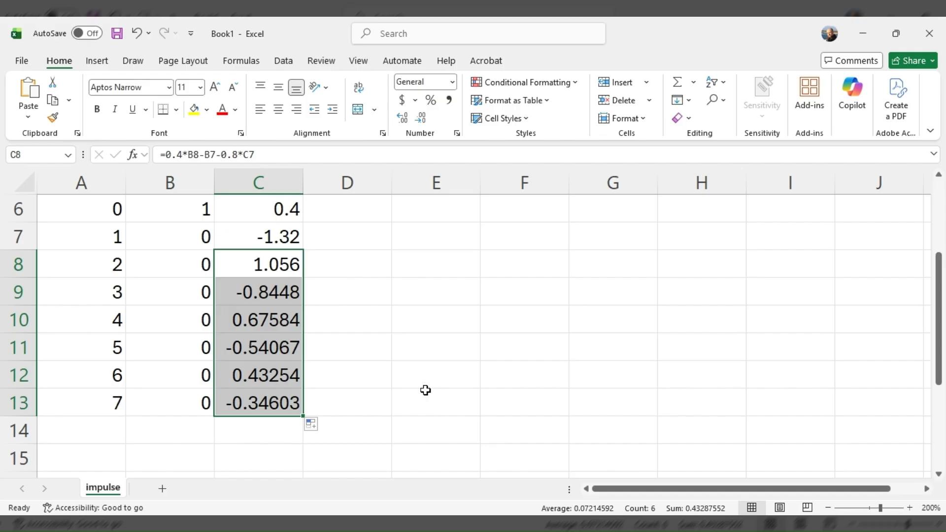
click(247, 211)
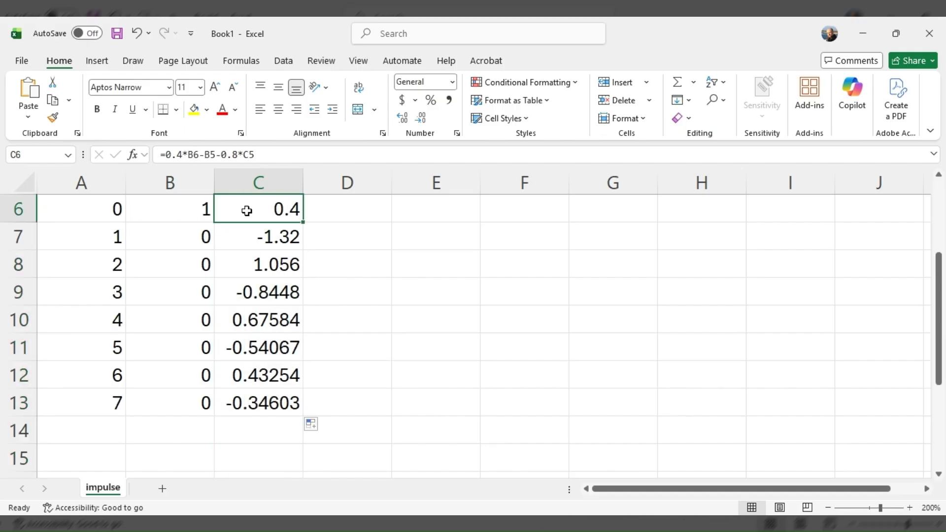
shift+click(265, 408)
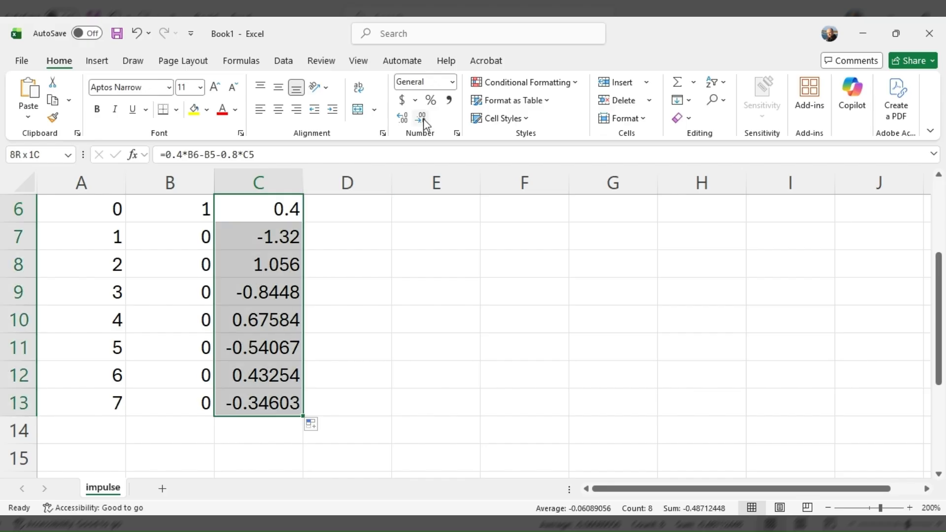
click(403, 120)
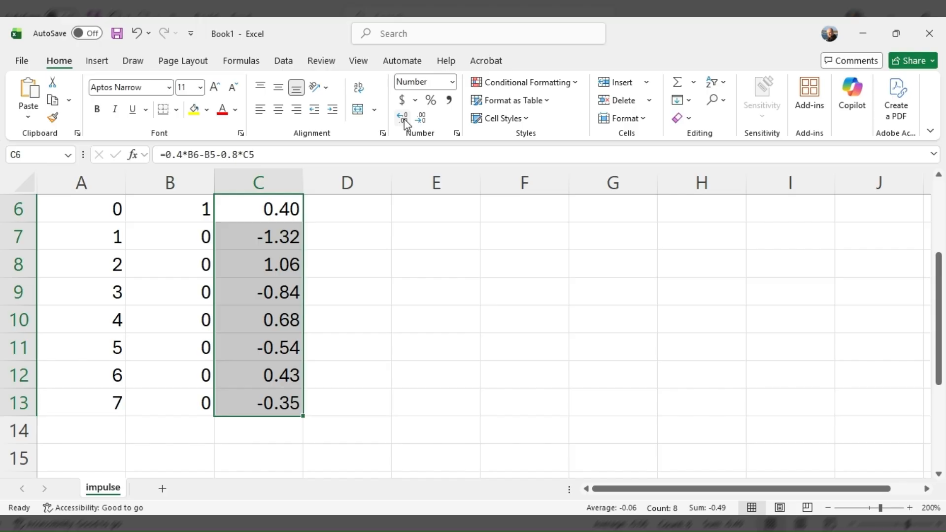
click(419, 119)
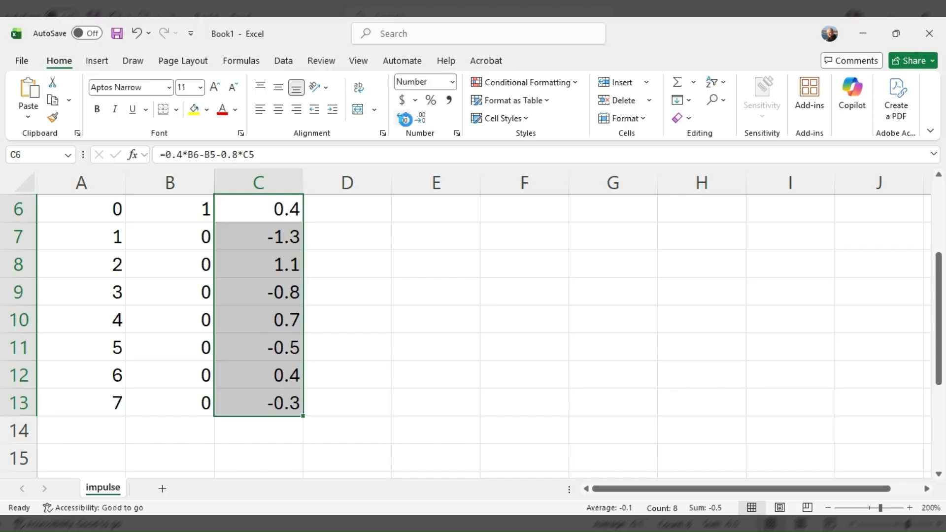
Format the y[n] values in C6:C13 to show three decimal places.
click(404, 119)
click(405, 120)
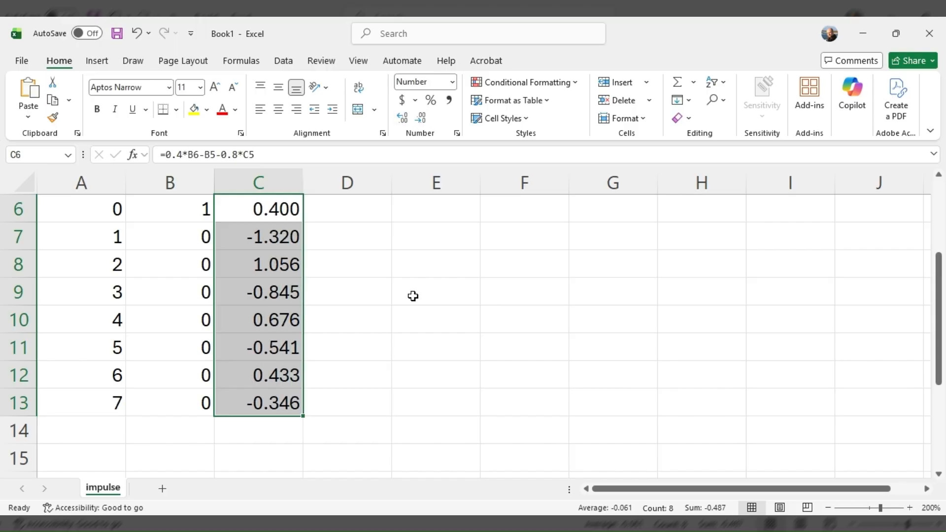
scroll(416, 368, up, 1)
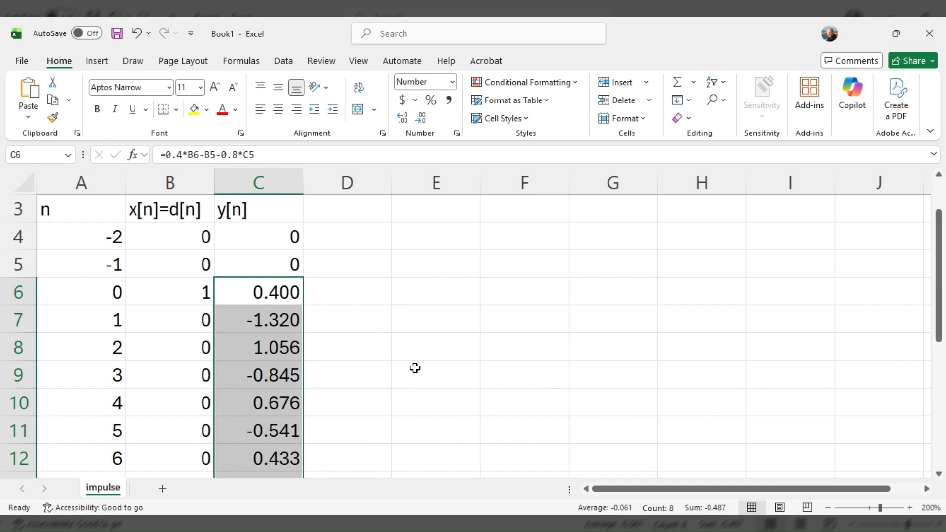
scroll(415, 368, down, 1)
scroll(415, 368, up, 1)
Collapse the ribbon and set the worksheet zoom to 190% so the equation and the whole table fit.
click(828, 508)
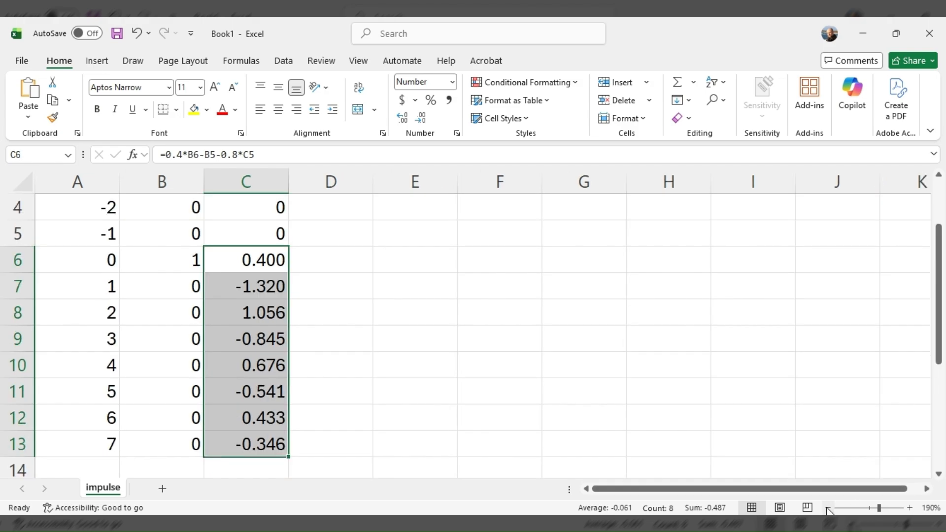
click(828, 509)
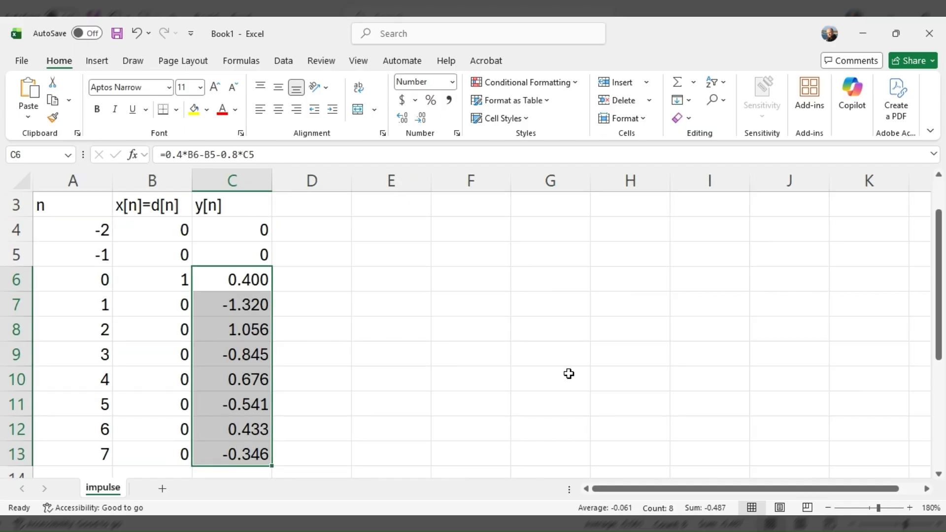
scroll(455, 338, up, 1)
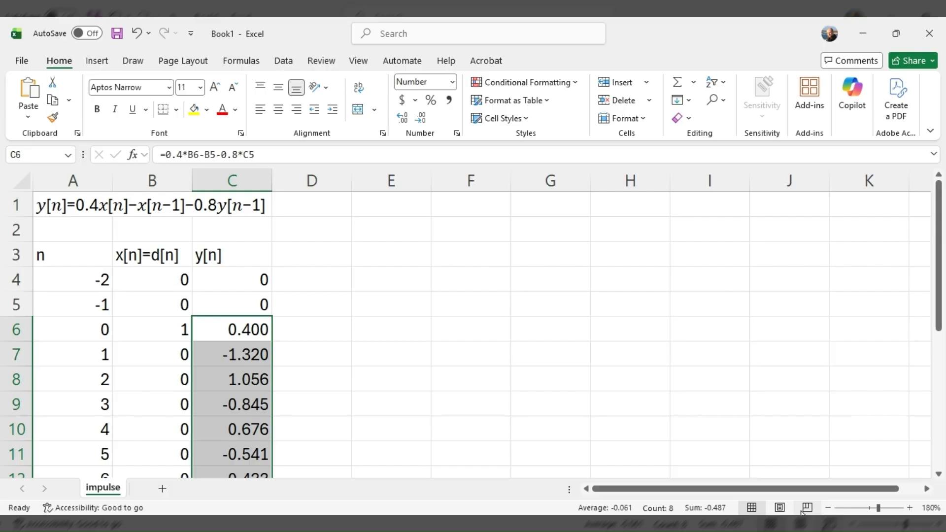
click(828, 508)
key(ctrl+F1)
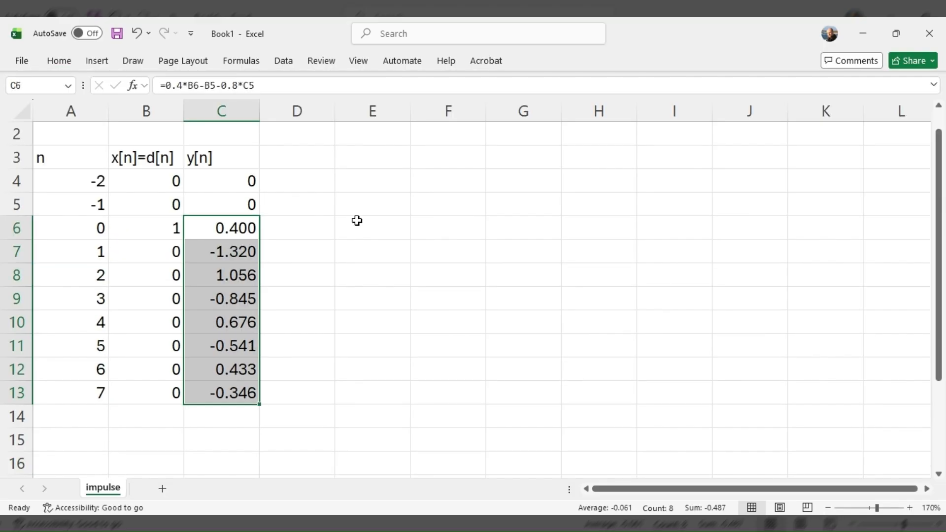
click(909, 508)
click(909, 508)
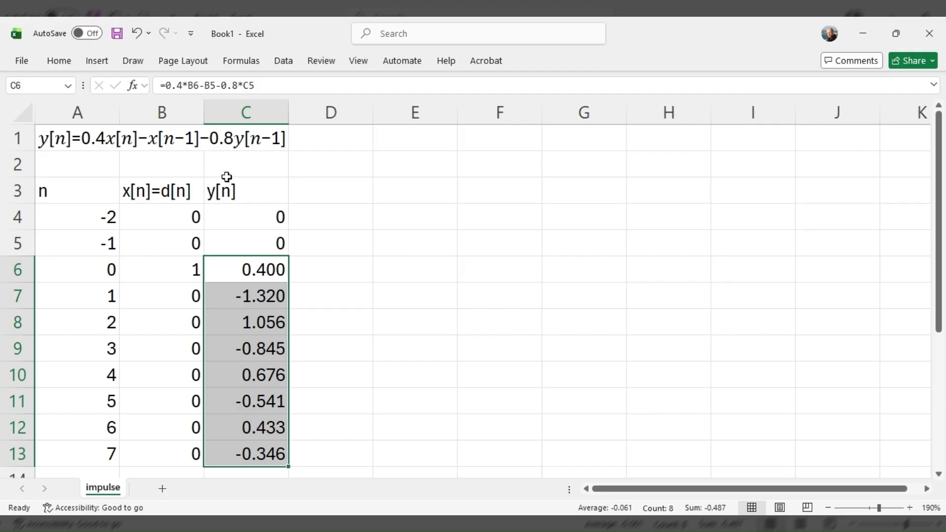
Extend the y[n] heading in C3 to read y[n]=h[n].
click(85, 137)
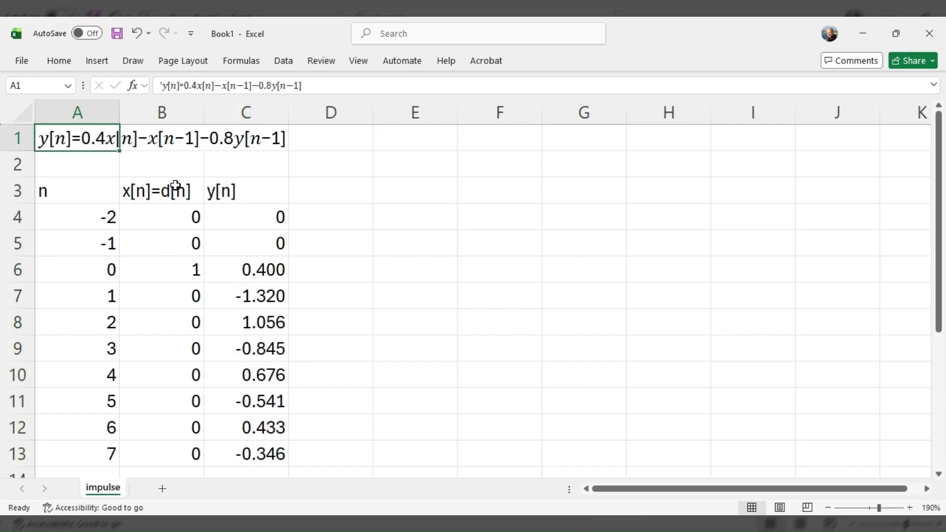
click(68, 189)
click(162, 190)
click(241, 190)
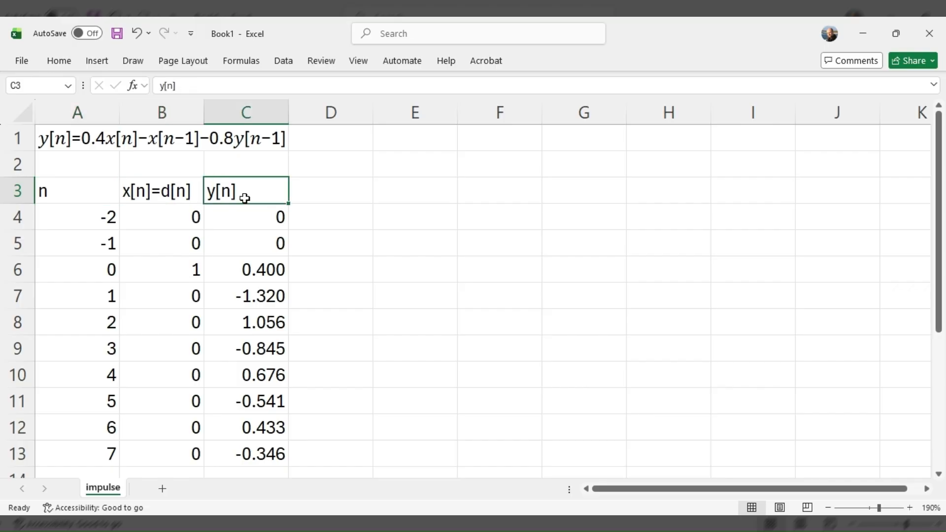
click(218, 86)
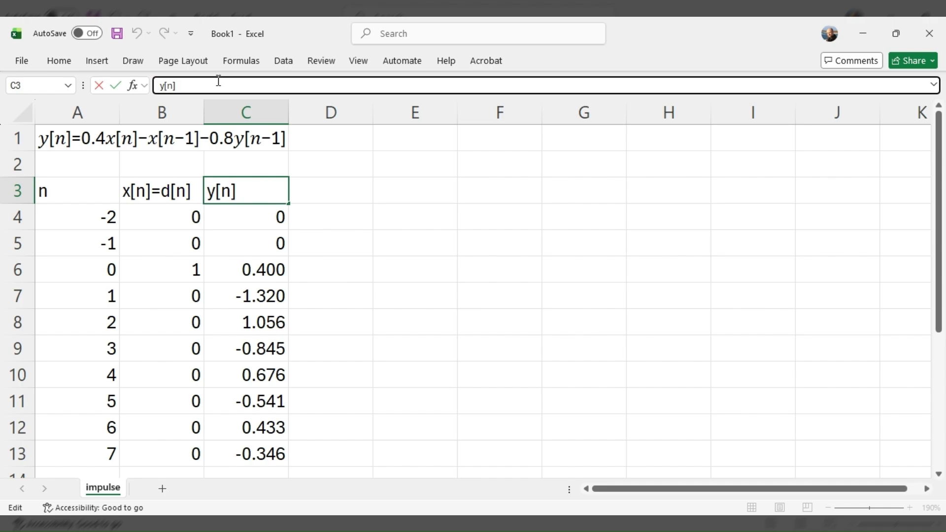
text(=h[n])
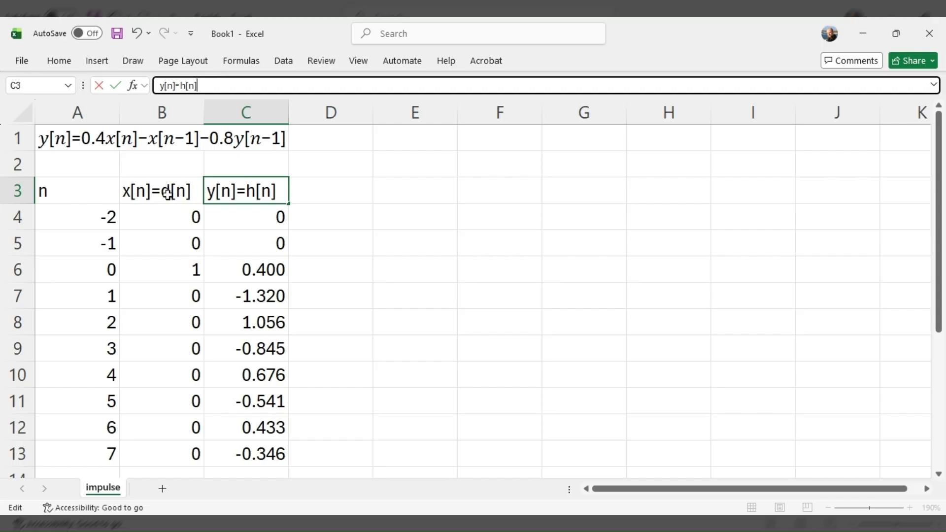
click(257, 190)
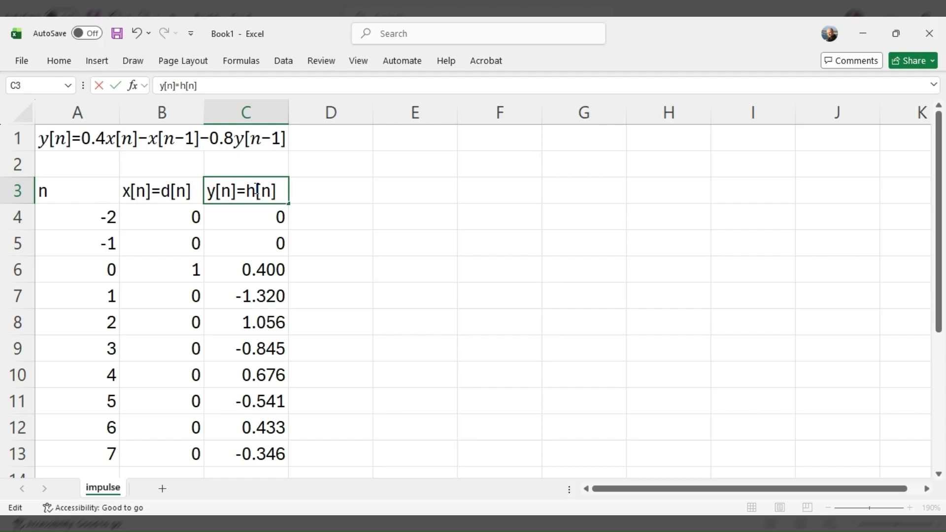
click(344, 241)
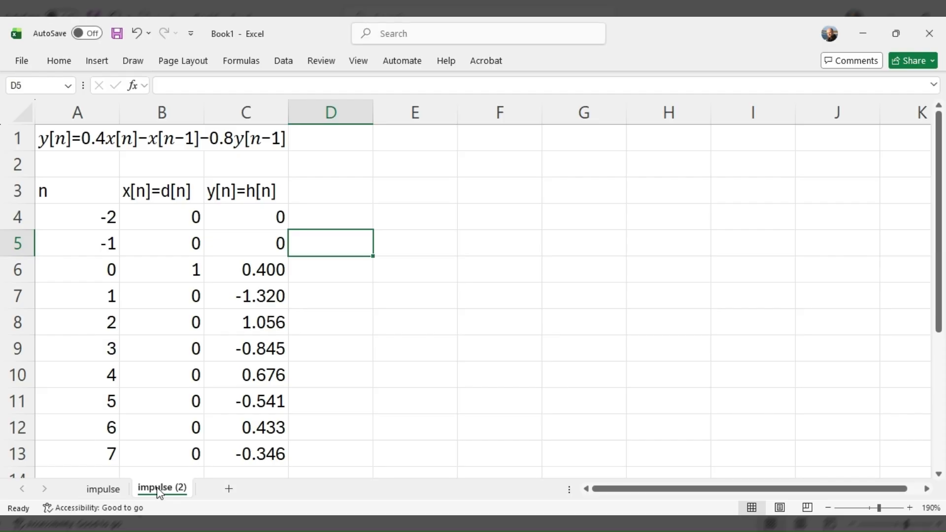
Rename the copy of the impulse sheet as step.
click(205, 317)
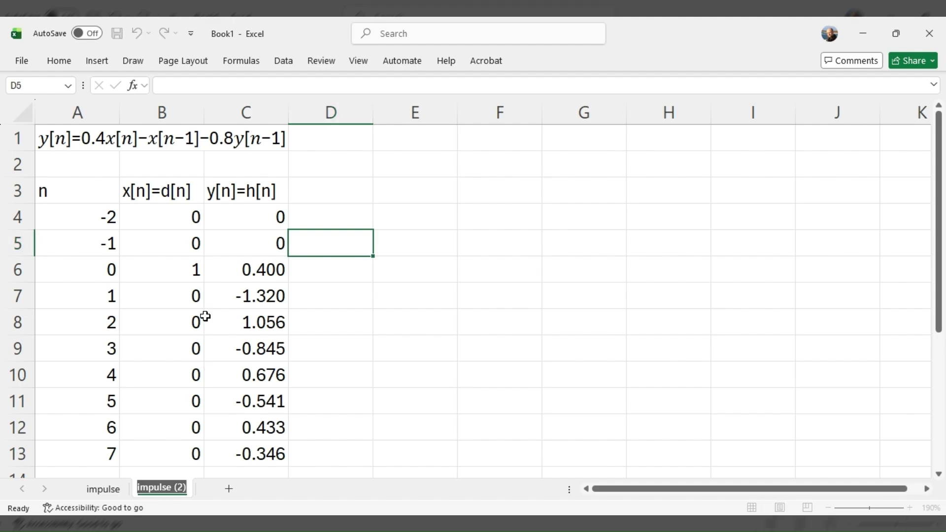
text(step)
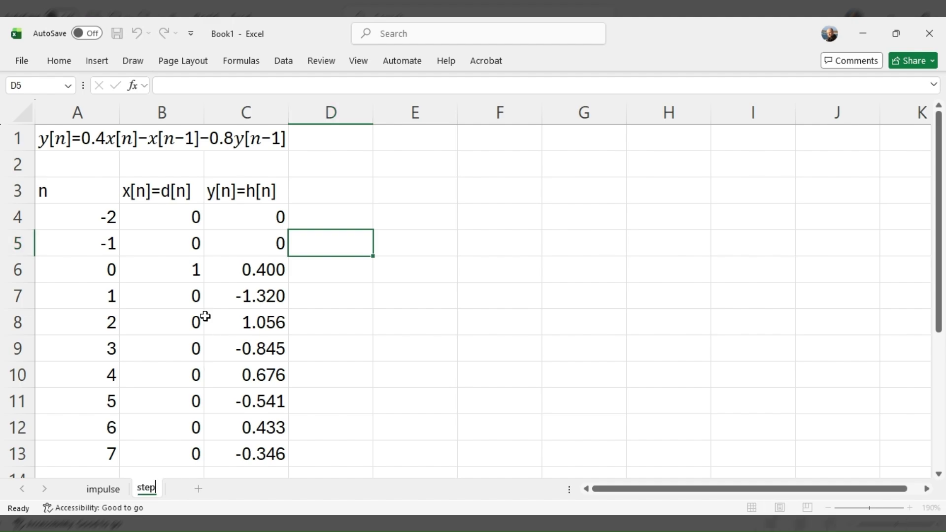
key(Return)
Set the x[n] values in B7:B13 of the step sheet to 1.
click(169, 270)
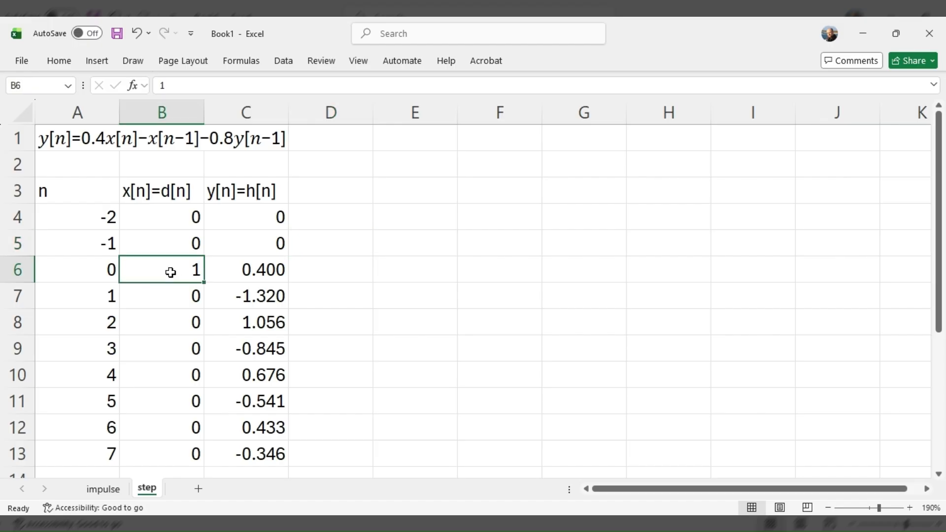
click(158, 298)
text(1)
key(Return)
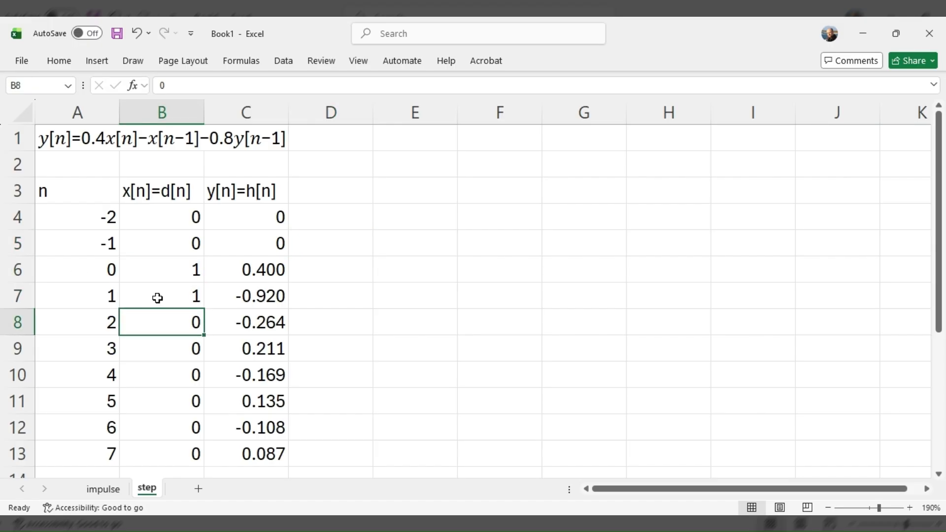
text(1 1)
key(Return)
text(1 1 )
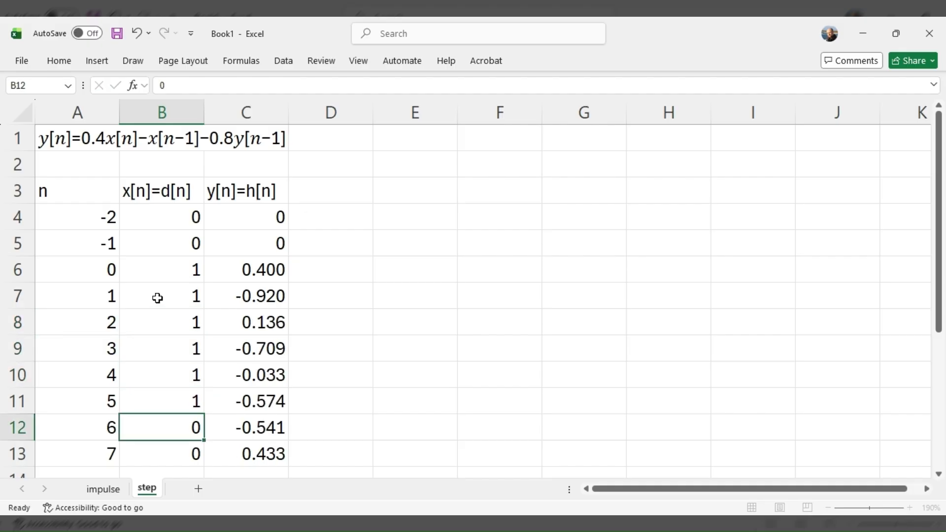
text(1 1)
Change the input heading in B3 of the step sheet to x[n]=u[n].
key(Up)
key(Up)
key(Up)
key(Up)
key(Up)
key(Up)
key(Up)
key(Up)
key(Up)
key(Up)
key(Up)
key(Up)
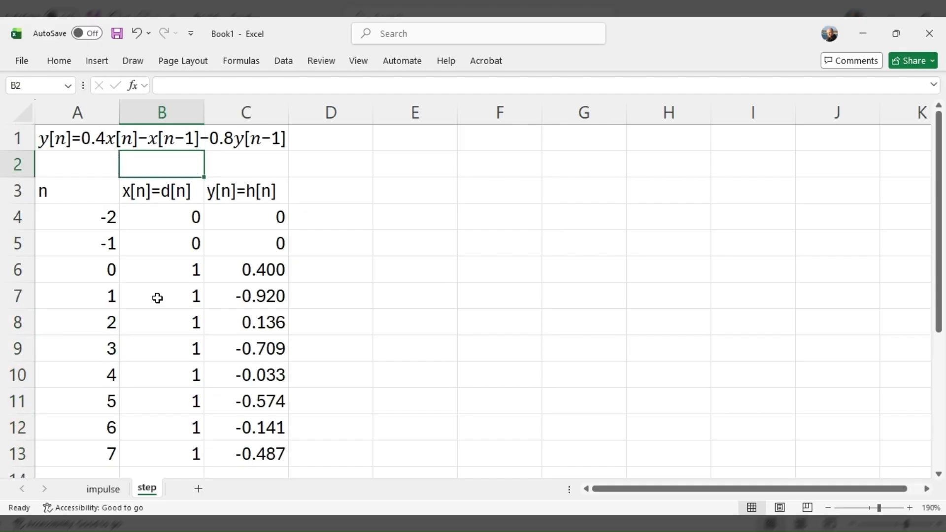
key(Down)
key(Right)
key(Left)
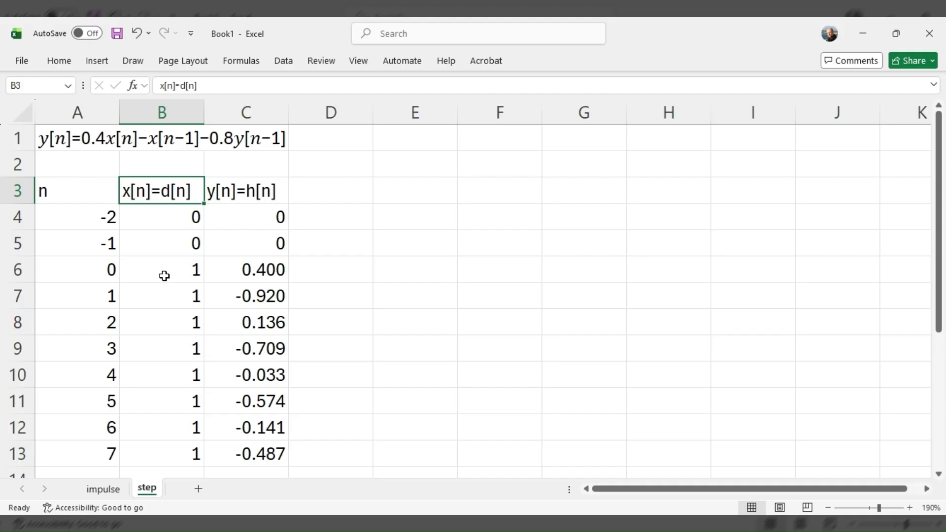
click(179, 86)
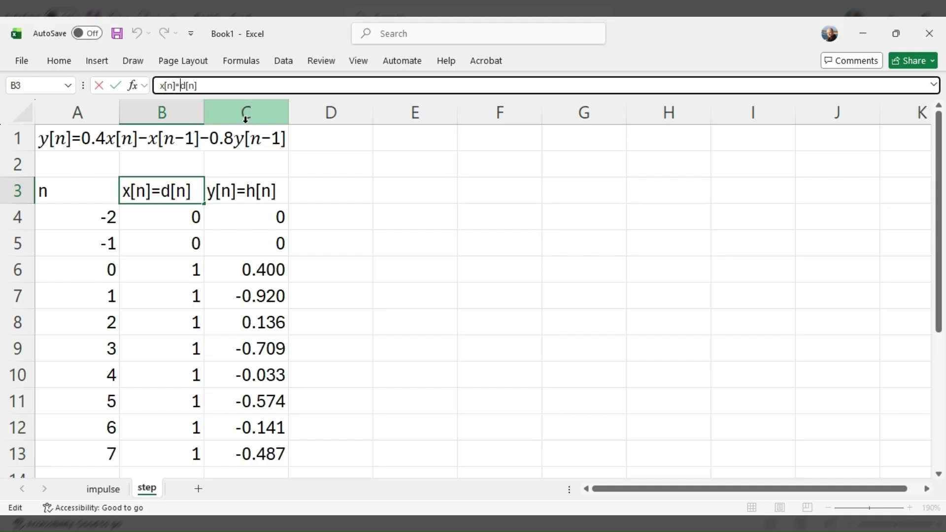
text(u)
key(Delete)
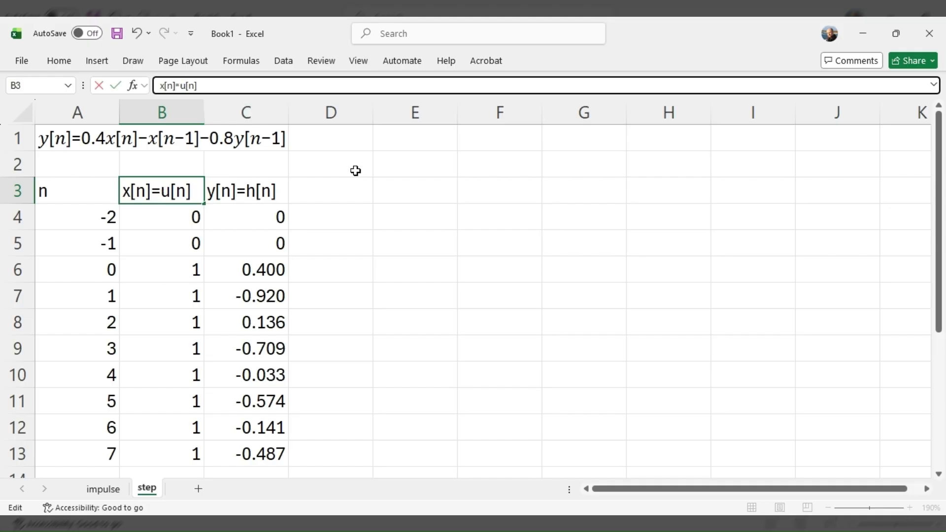
click(161, 191)
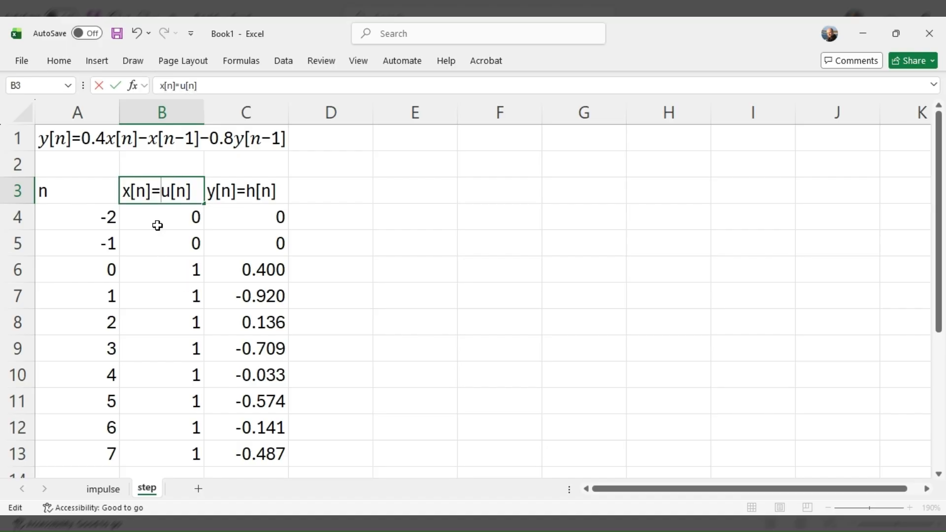
drag(156, 217, 165, 401)
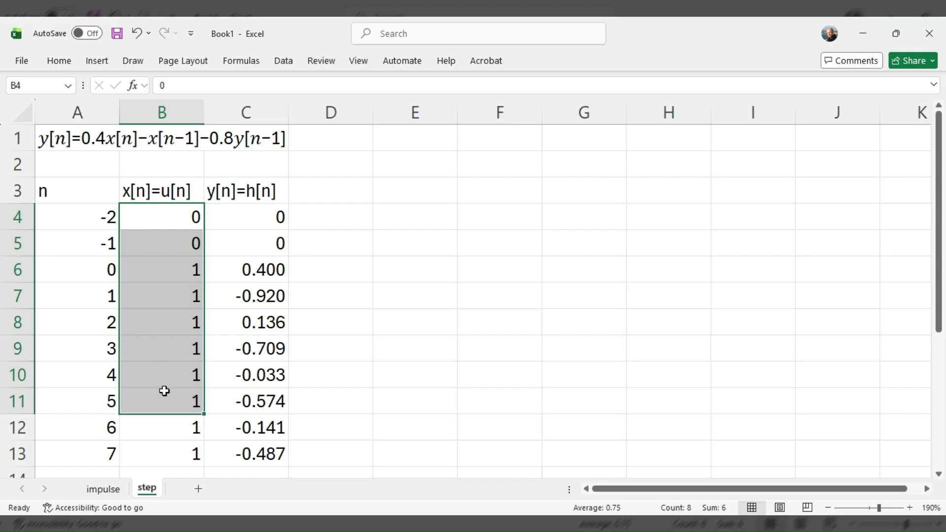
Change the output heading in C3 of the step sheet to y[n]=s[n].
click(243, 192)
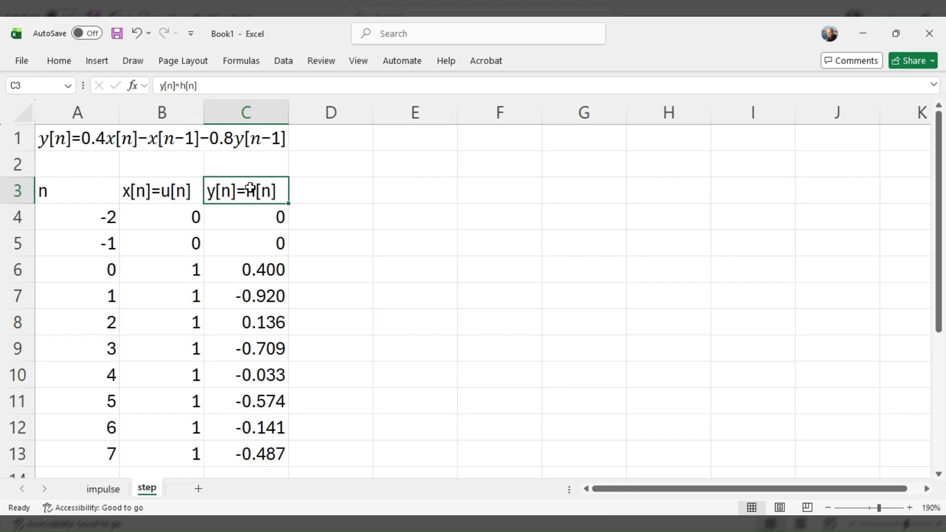
click(180, 85)
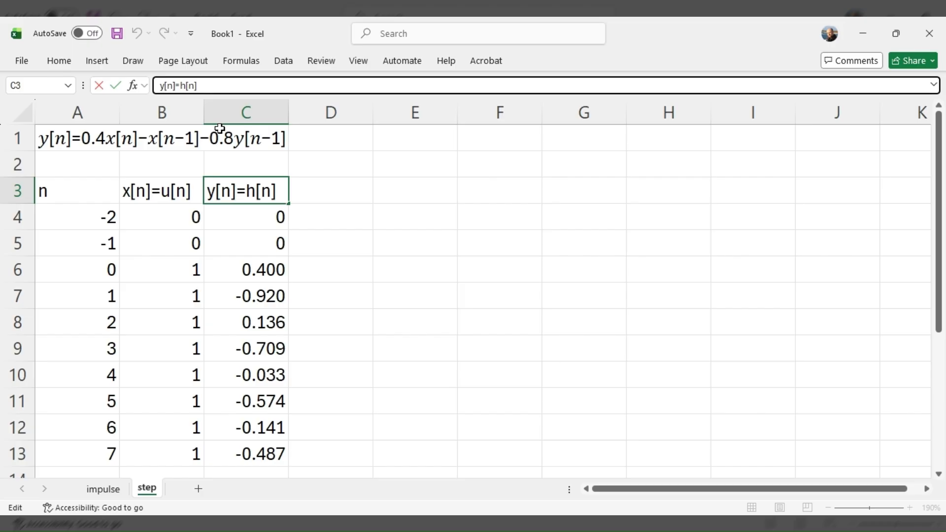
key(BackSpace)
text(s)
key(Return)
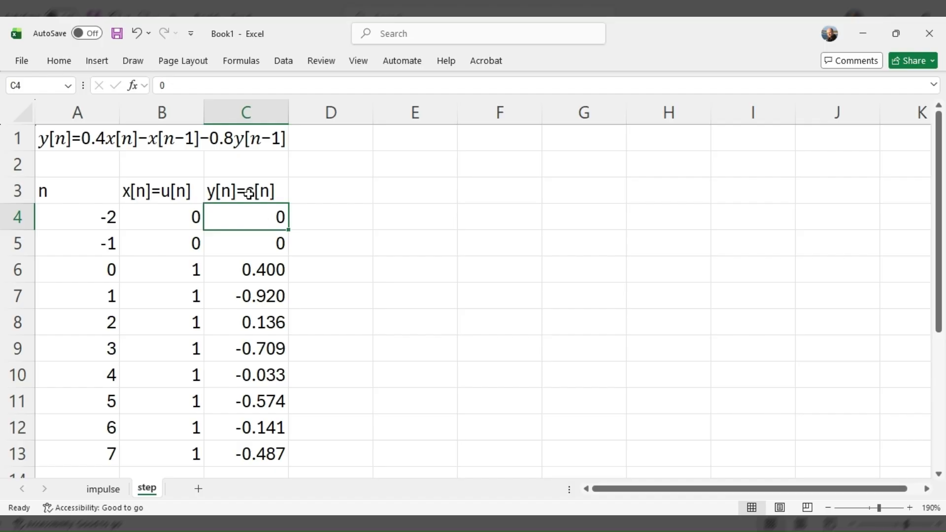
Inspect the cell references used by the y[n] formula in C6 of the step sheet.
click(238, 263)
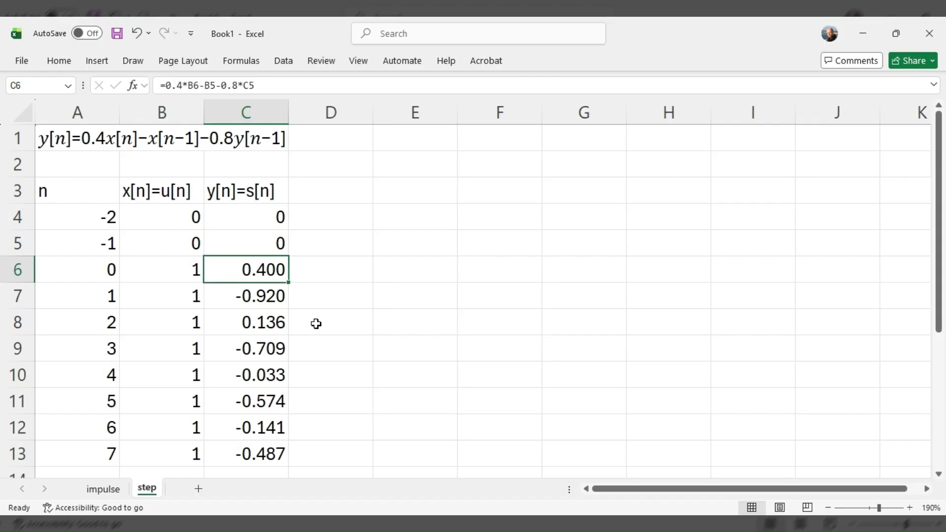
key(F2)
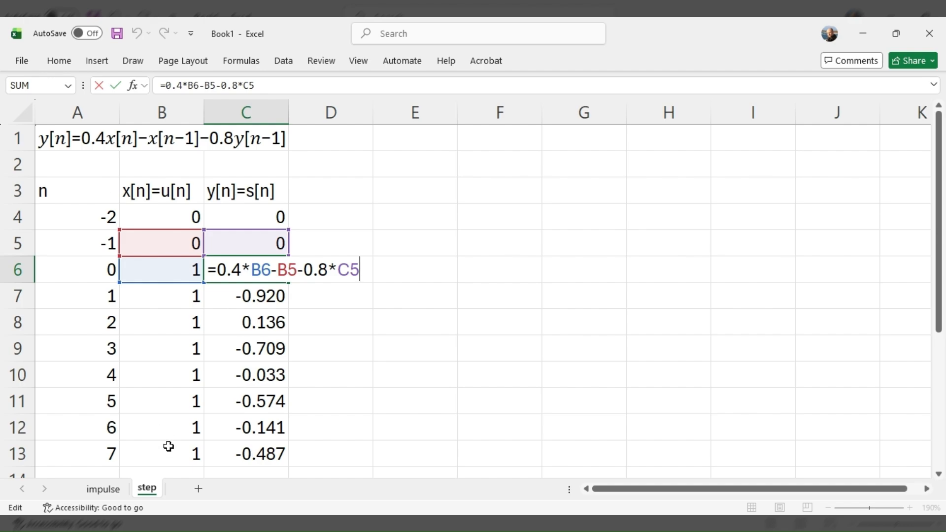
click(336, 431)
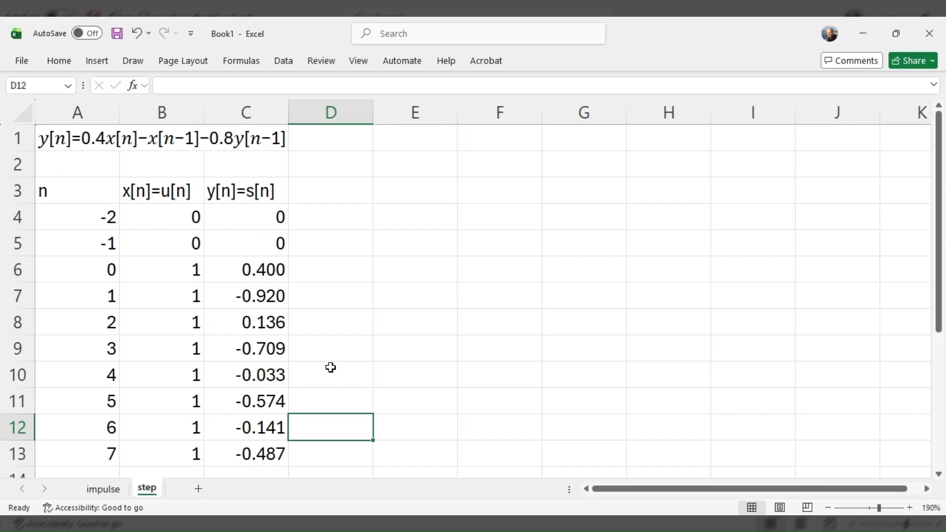
click(329, 367)
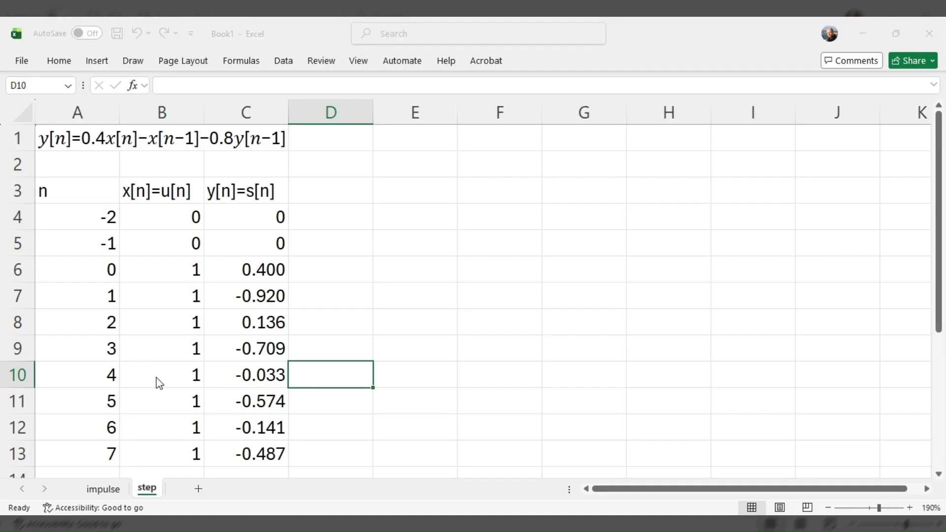
Duplicate the step sheet and rename the copy as custom.
click(143, 450)
click(224, 470)
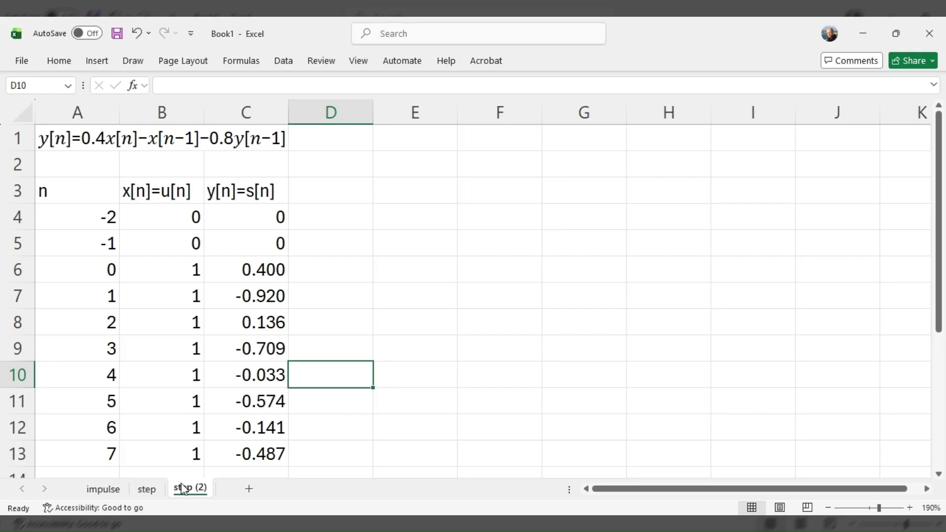
click(230, 318)
text(custom)
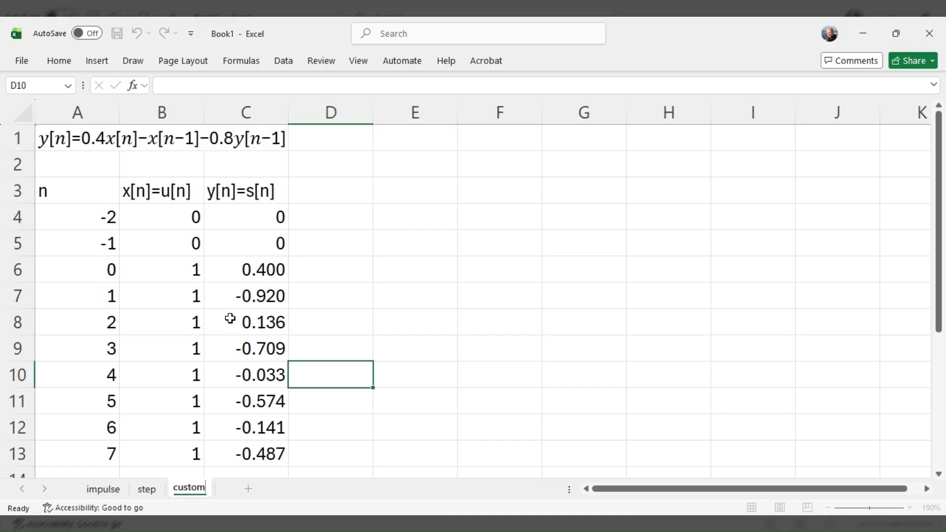
key(Return)
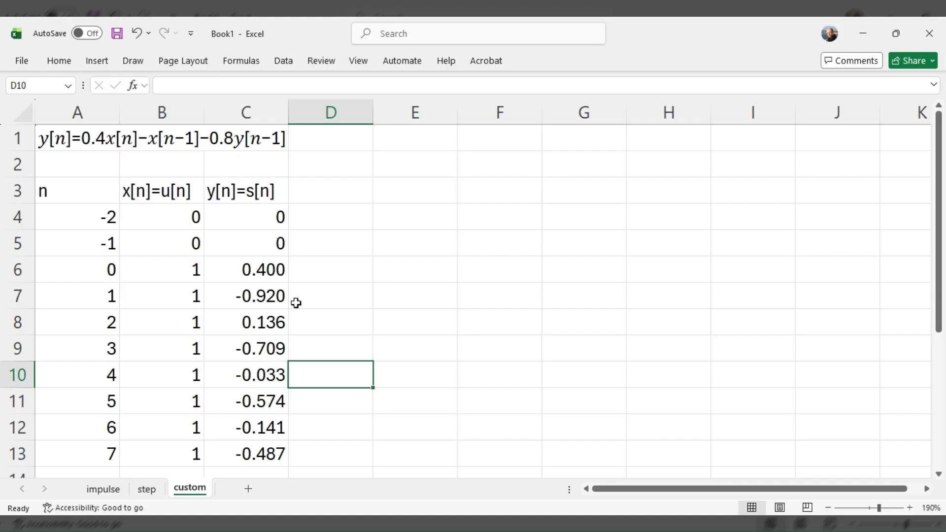
Change the input heading in B3 of the custom sheet to x[n]=d[n]-2d[n]+4d[n-3].
click(176, 190)
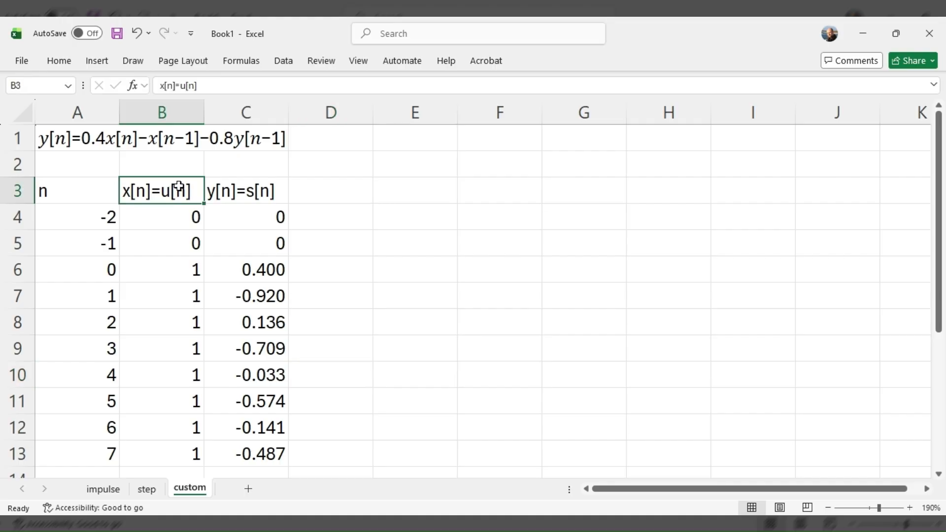
click(180, 87)
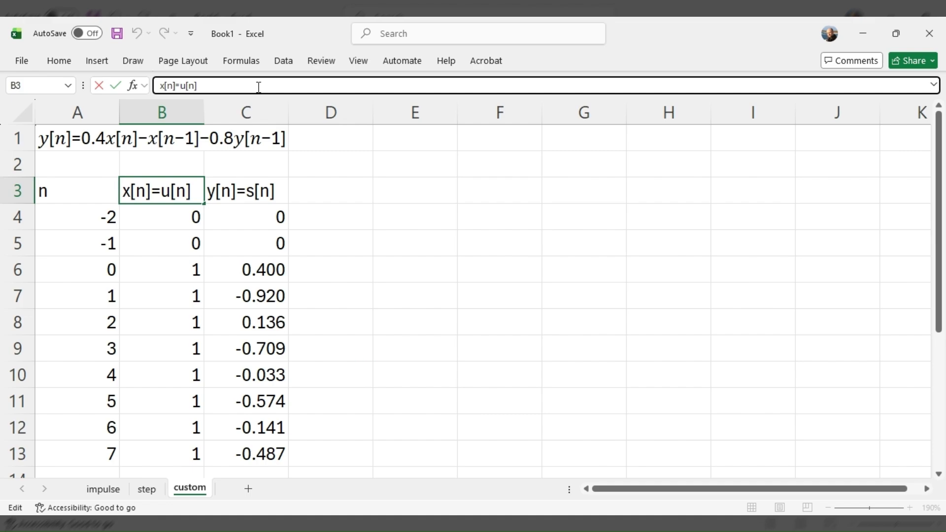
key(Delete)
key(Delete)
key(Delete)
key(Delete)
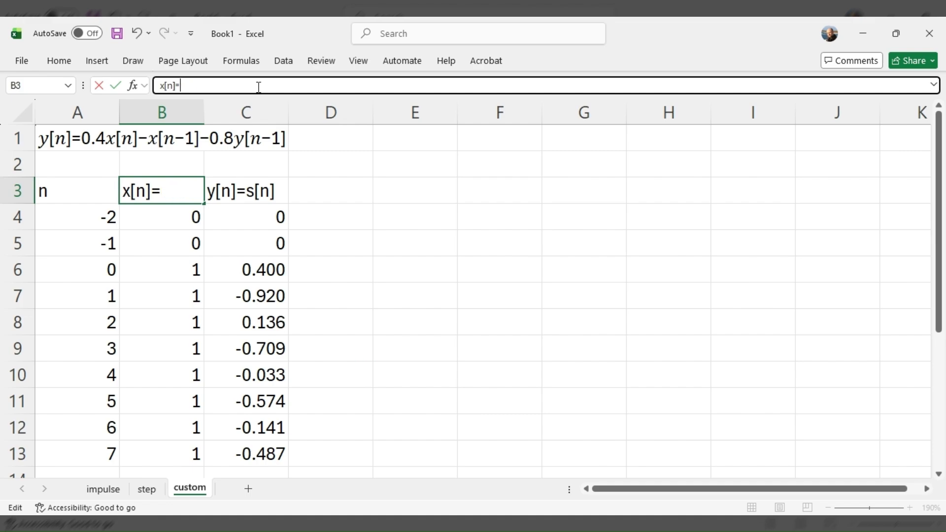
text(d[n]-2[)
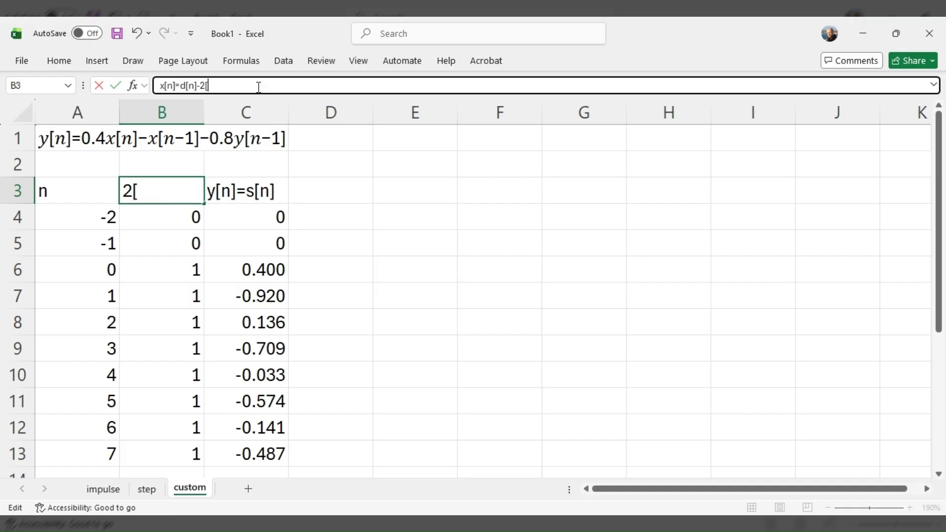
text(d[n])
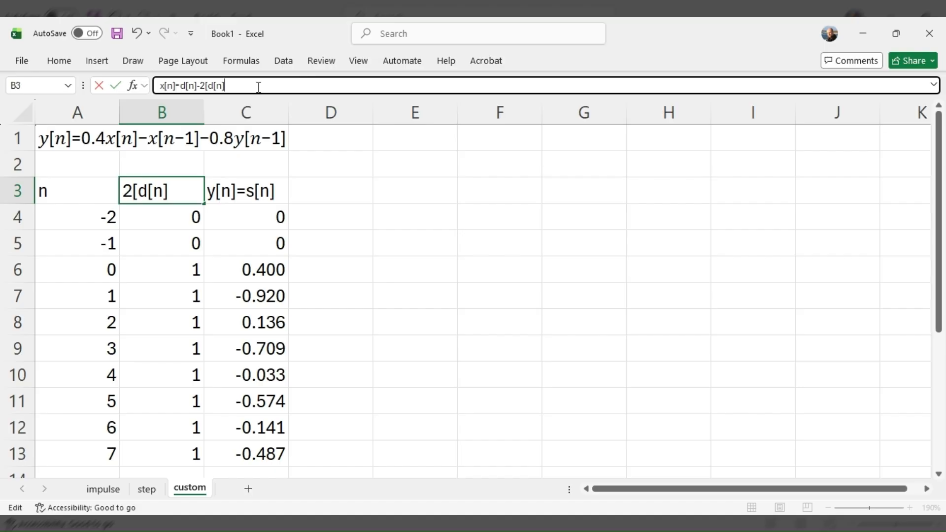
key(BackSpace)
key(BackSpace)
key(BackSpace)
key(BackSpace)
key(BackSpace)
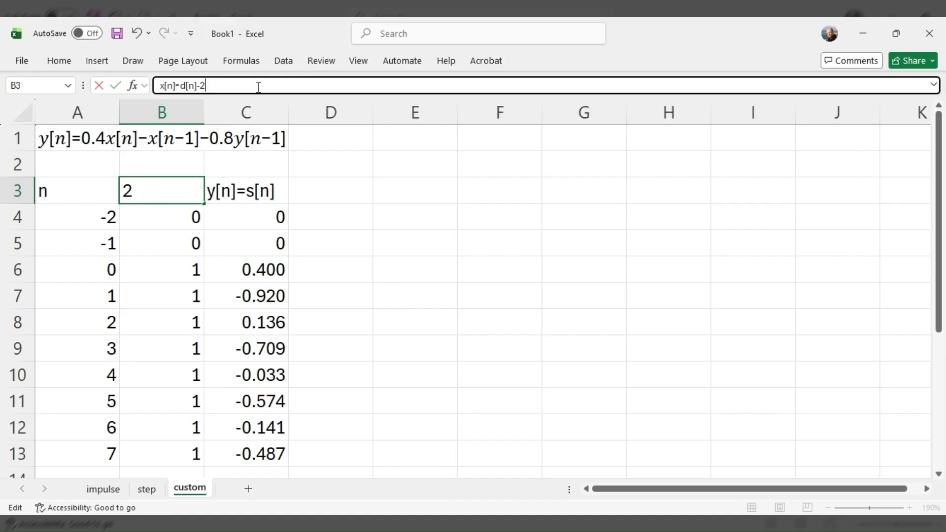
text(d[n])
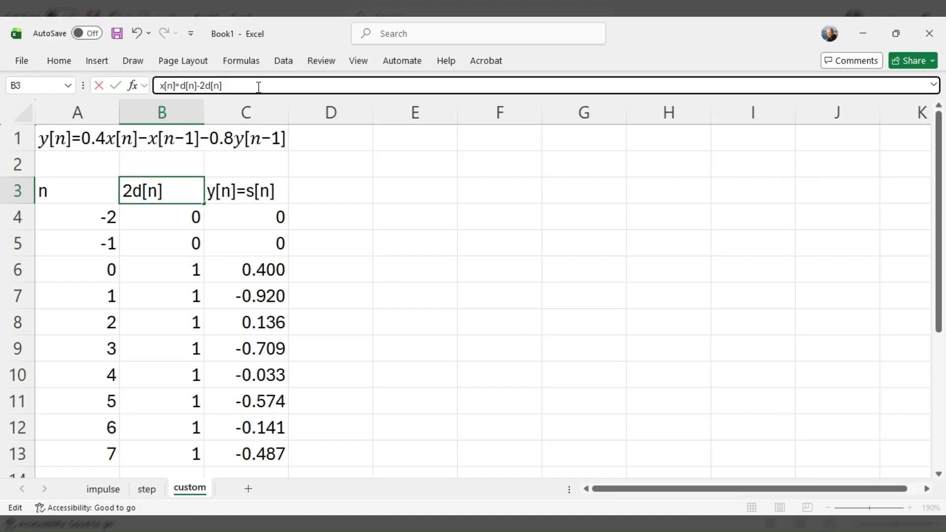
text(+4d[n-3])
key(Return)
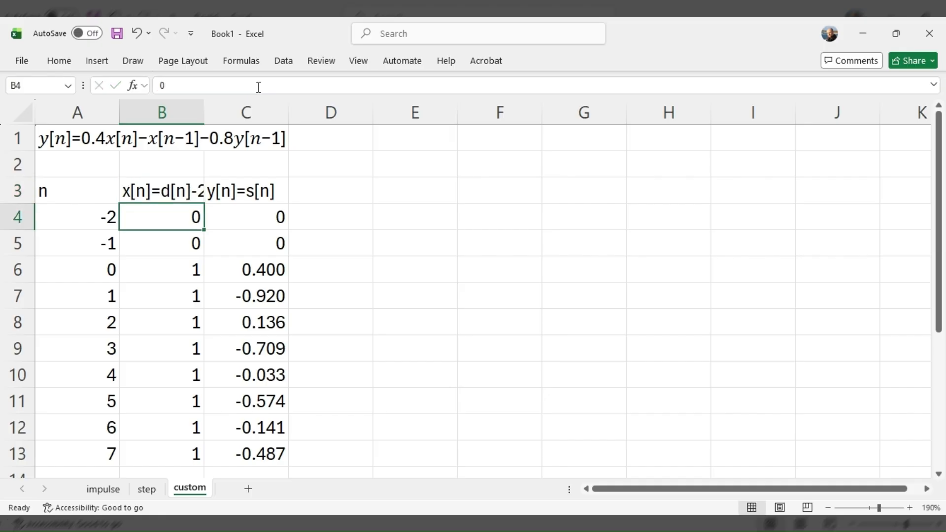
Clear the output heading in C3 of the custom sheet.
key(Up)
key(Right)
key(Delete)
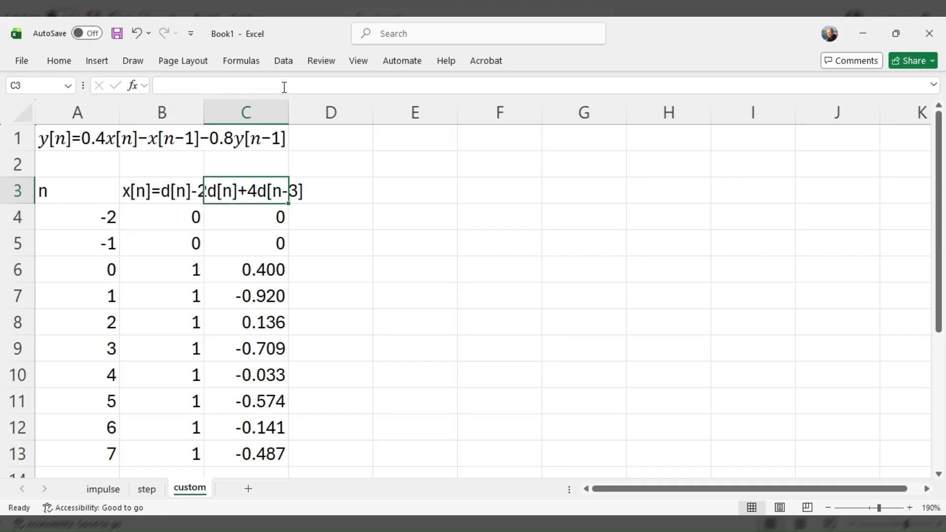
click(368, 254)
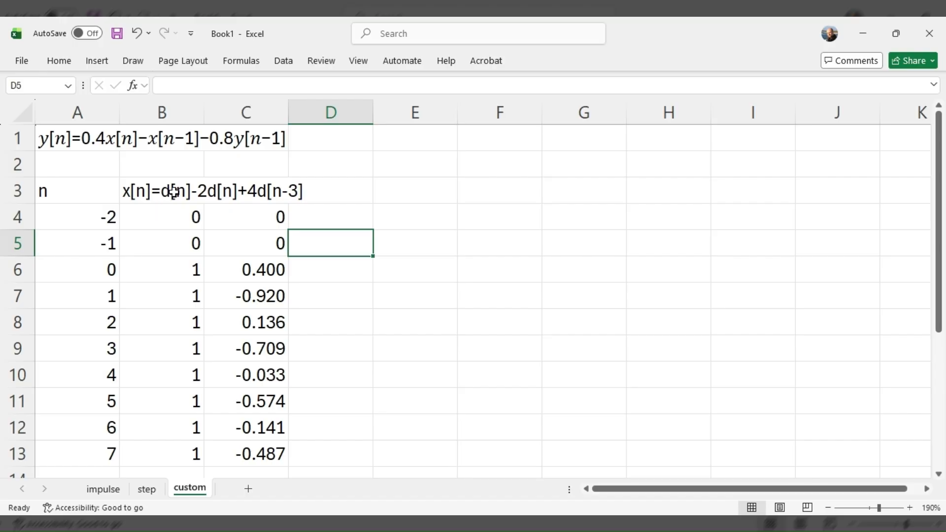
Set the input values in B7 to B13, for n from 1 to 7, to 0.
drag(154, 291, 167, 448)
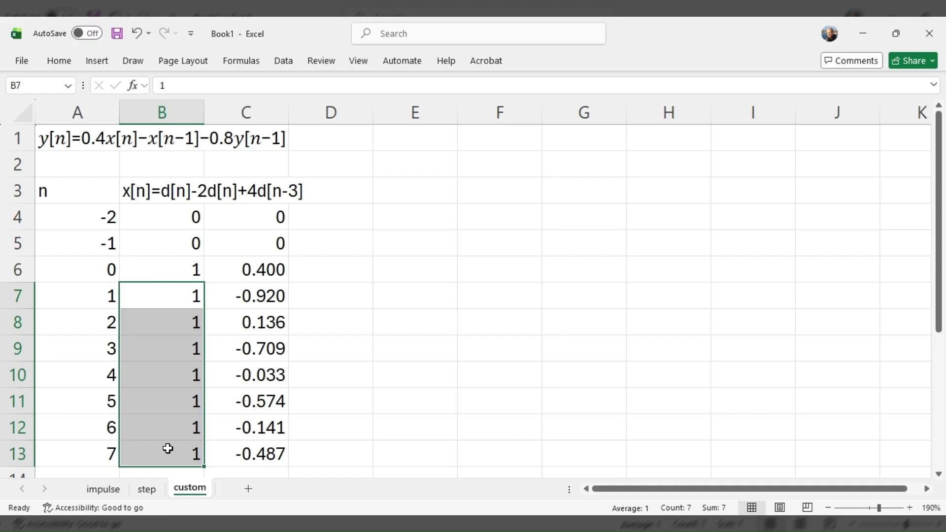
text(0)
key(Down)
text(0)
key(Down)
text(0)
key(Down)
key(0)
key(Down)
key(0)
key(Down)
key(0)
key(Down)
key(0)
key(Down)
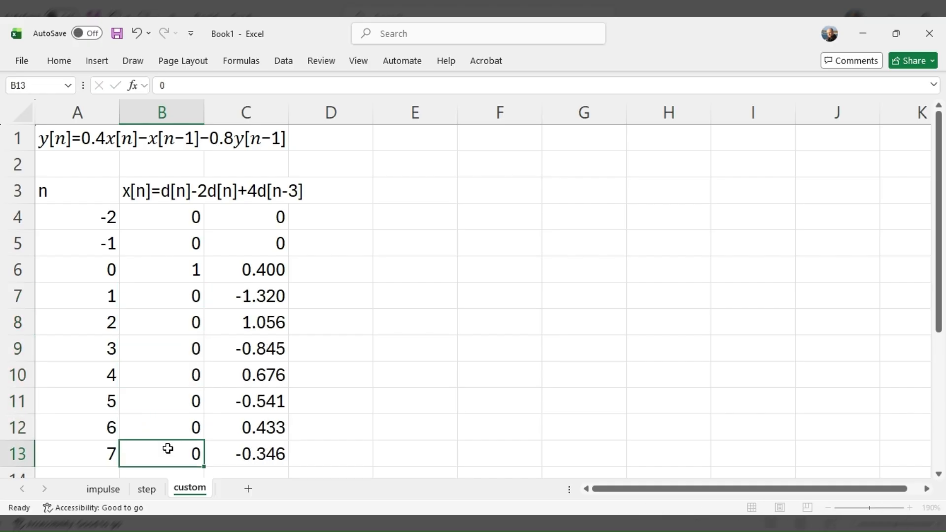
Correct the middle term of the input heading in B3 so that it reads x[n]=d[n]-2d[n-1]+4d[n-3].
key(Up)
key(Up)
key(Up)
key(Up)
key(Up)
key(Up)
key(Up)
key(Up)
key(Up)
key(Up)
key(Up)
key(Up)
key(Up)
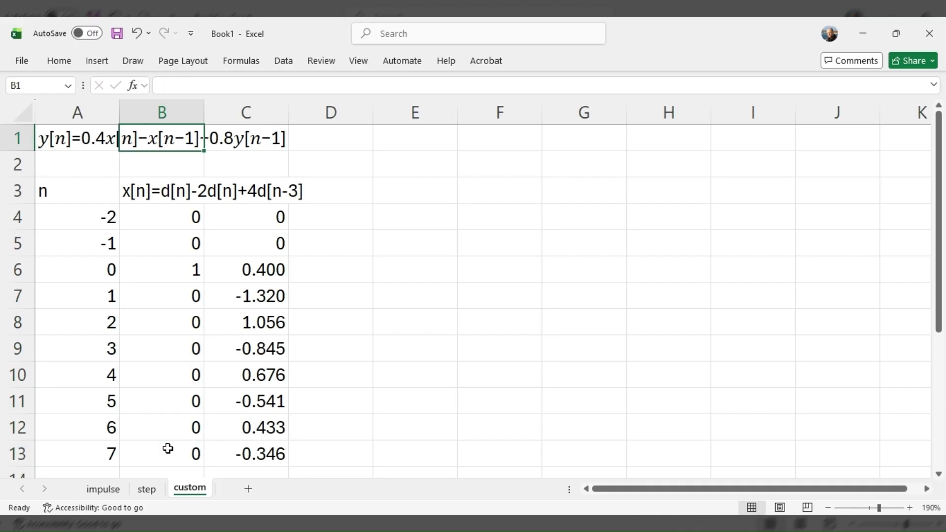
key(Down)
key(Down)
key(Right)
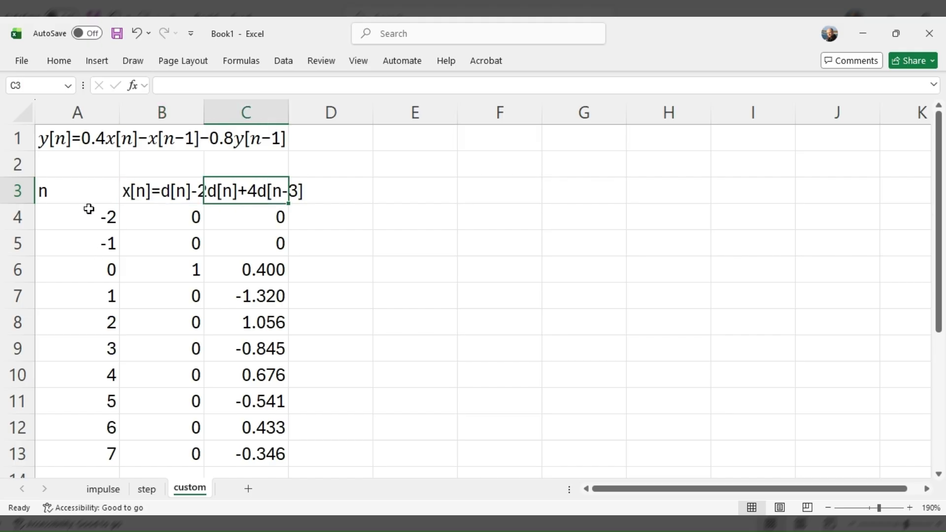
click(144, 196)
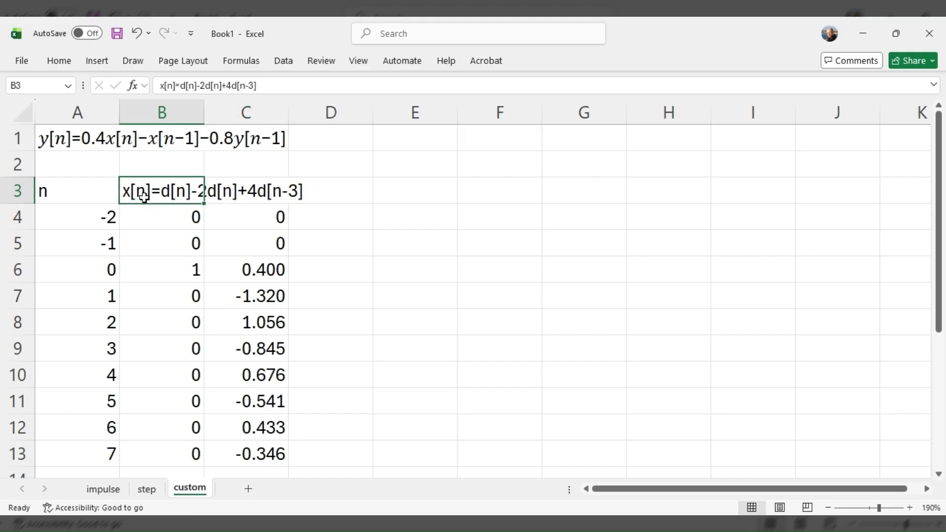
click(220, 85)
text(-1)
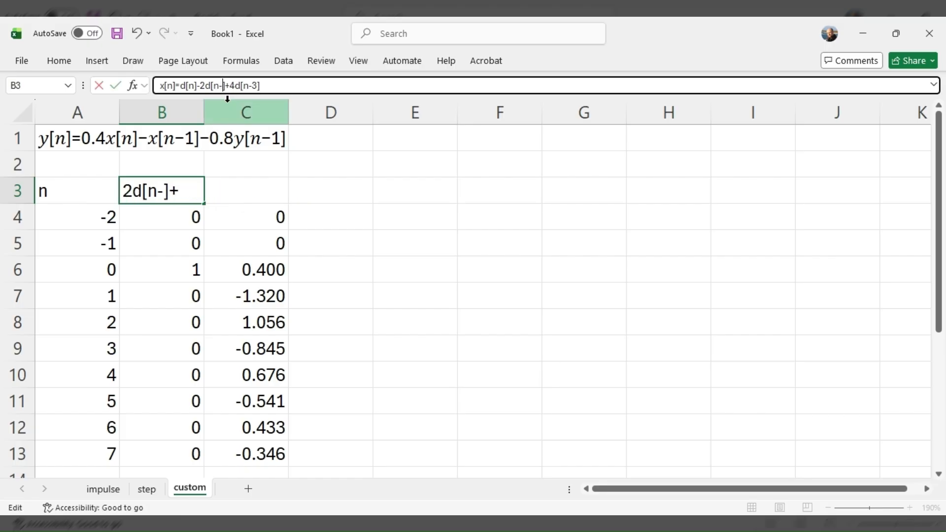
click(402, 375)
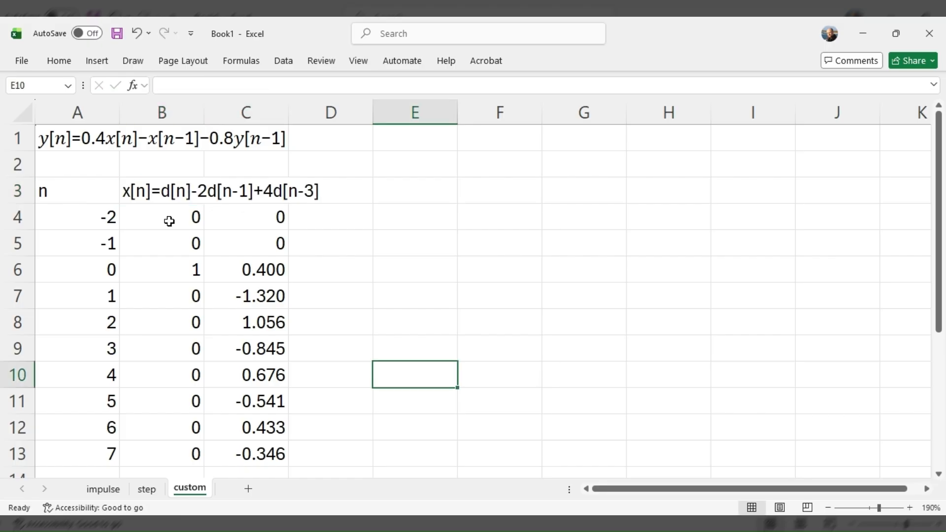
Set the input value for n = 1 in B7 to -2.
click(240, 191)
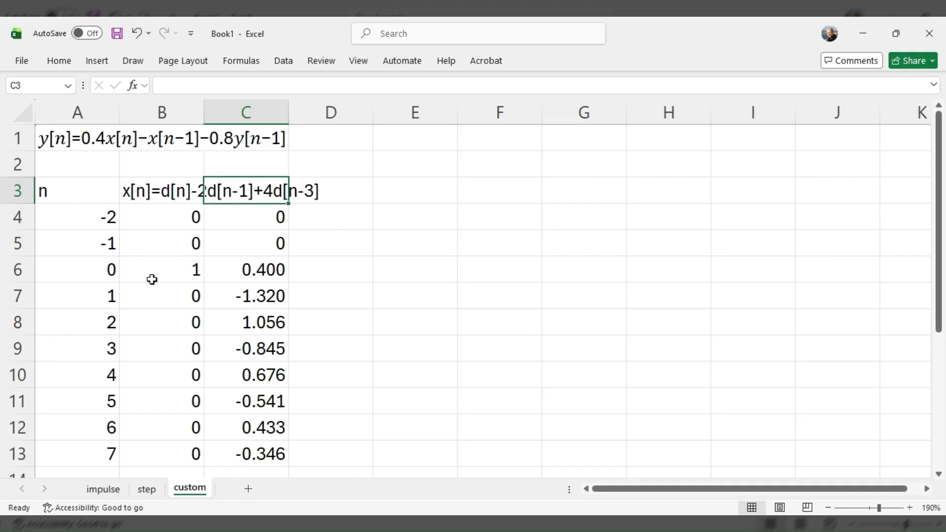
click(152, 295)
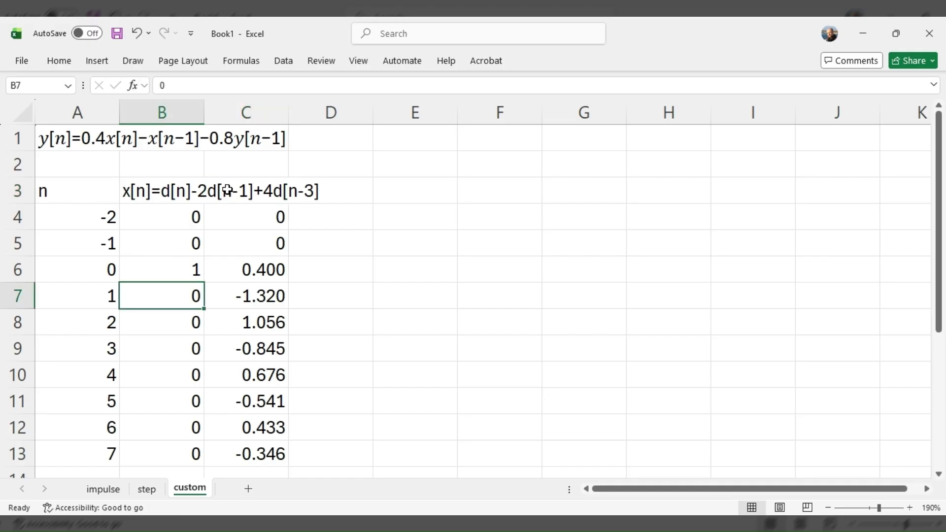
click(101, 292)
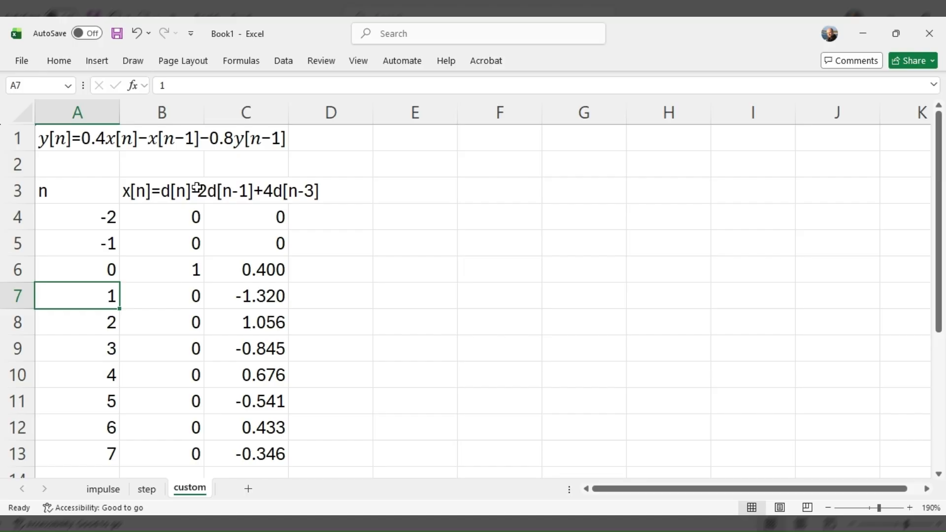
click(175, 298)
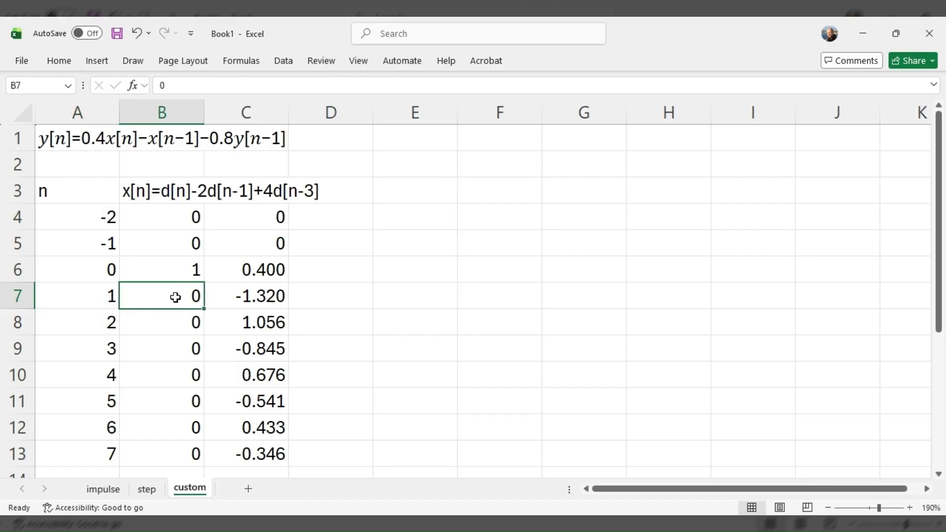
text(-2)
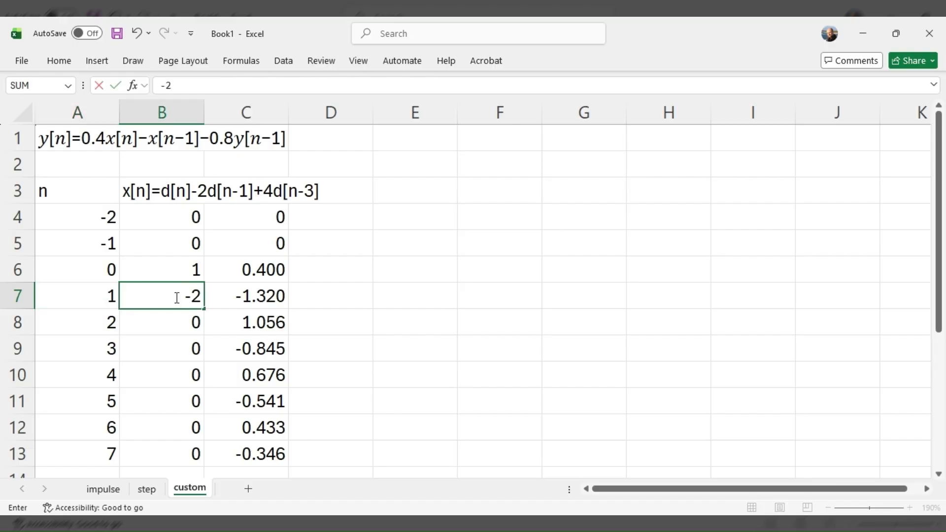
key(Return)
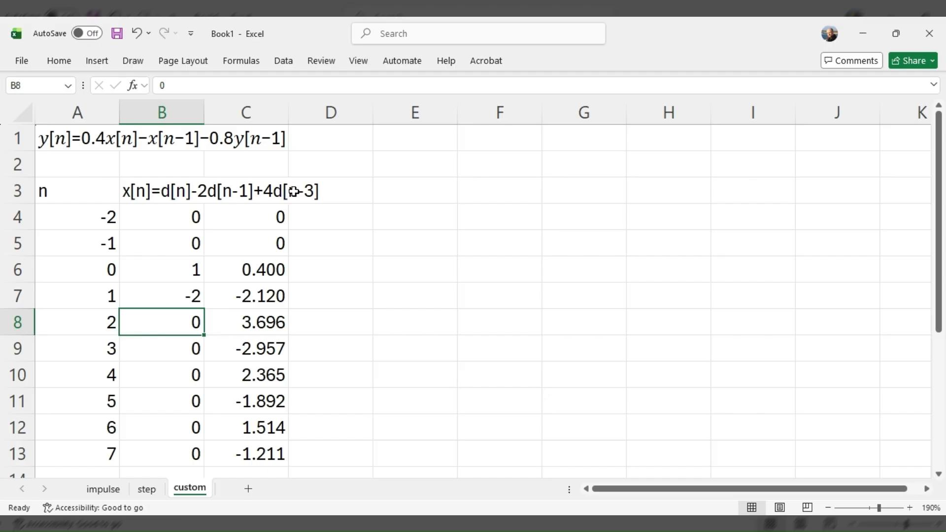
Set the input value for n = 3 in B9 to 4.
click(56, 343)
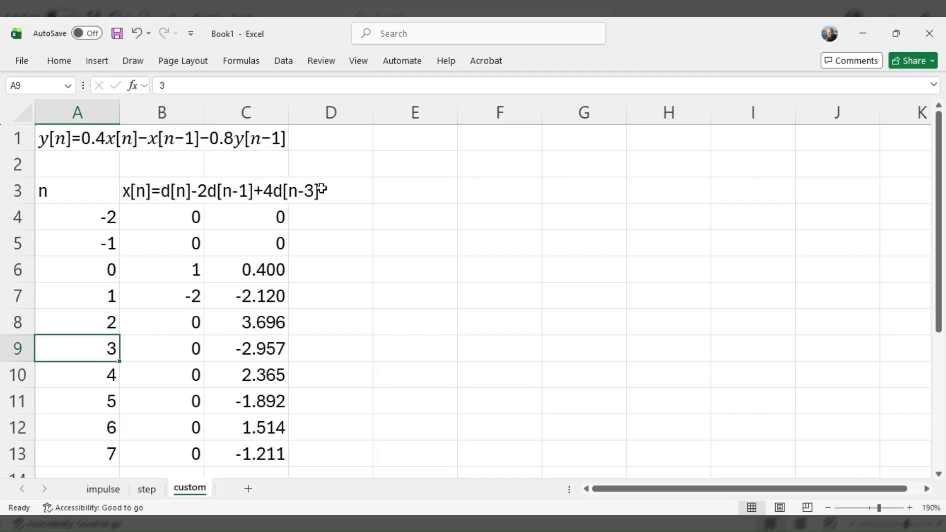
click(297, 190)
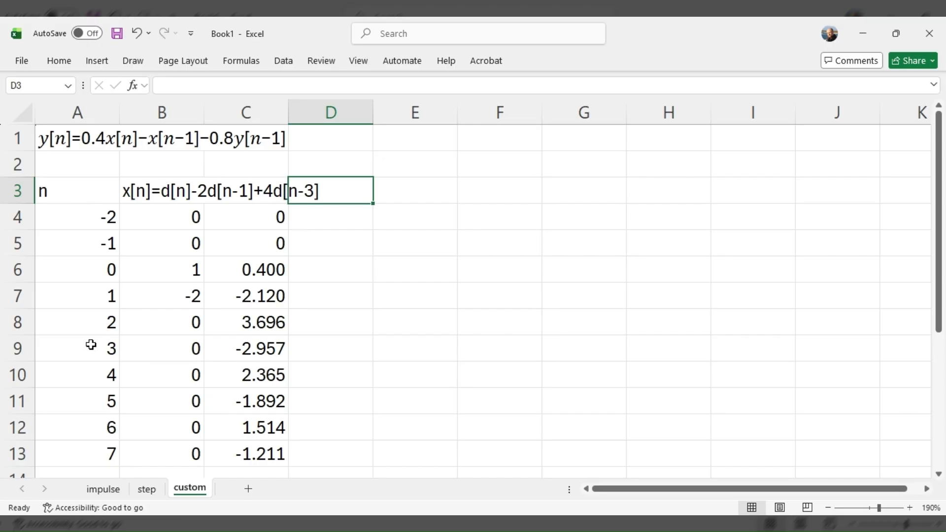
click(154, 347)
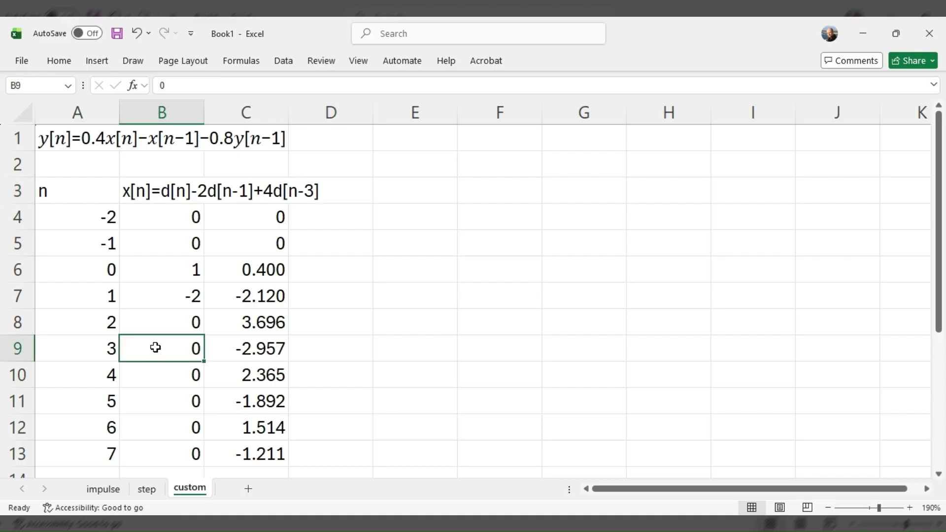
text(4)
key(Tab)
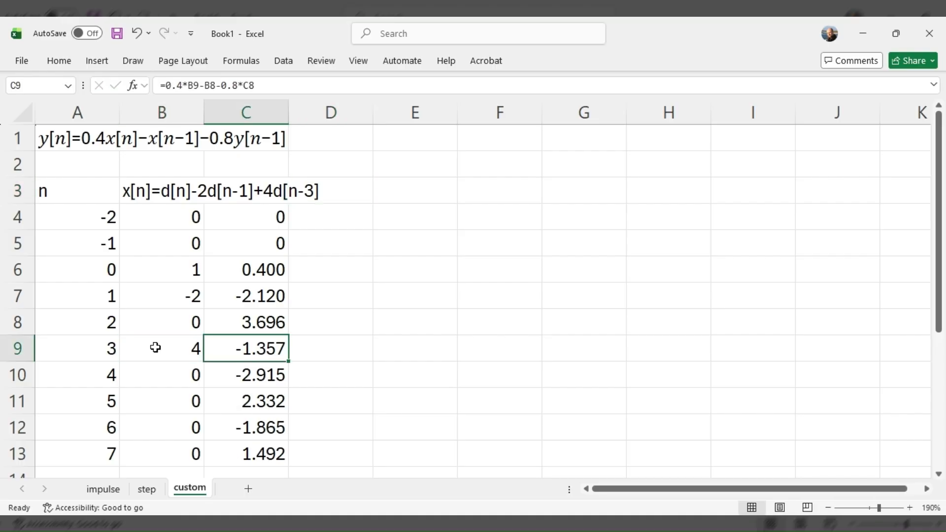
Inspect the y[n] formulas in column C of the custom sheet, checking the cell references used in C8.
key(Down)
key(Down)
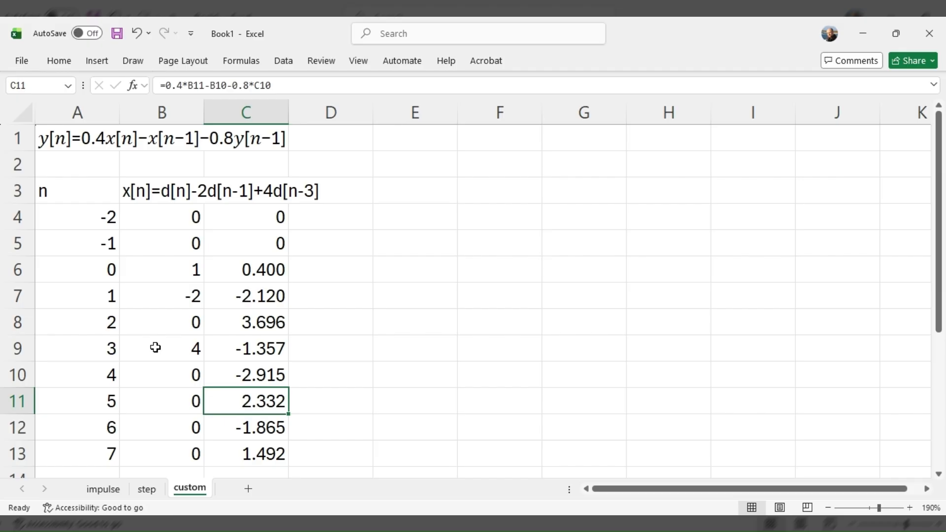
key(F2)
key(Escape)
key(Up)
key(Up)
key(Up)
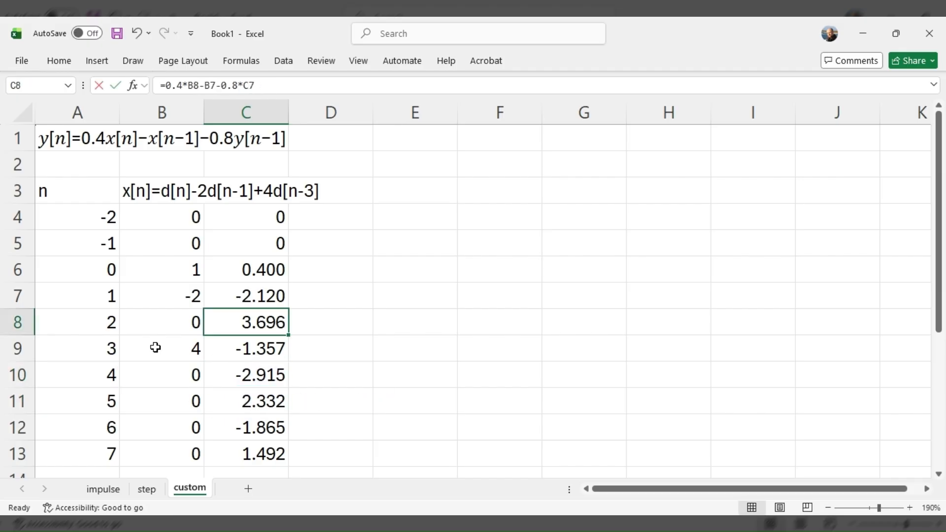
key(F2)
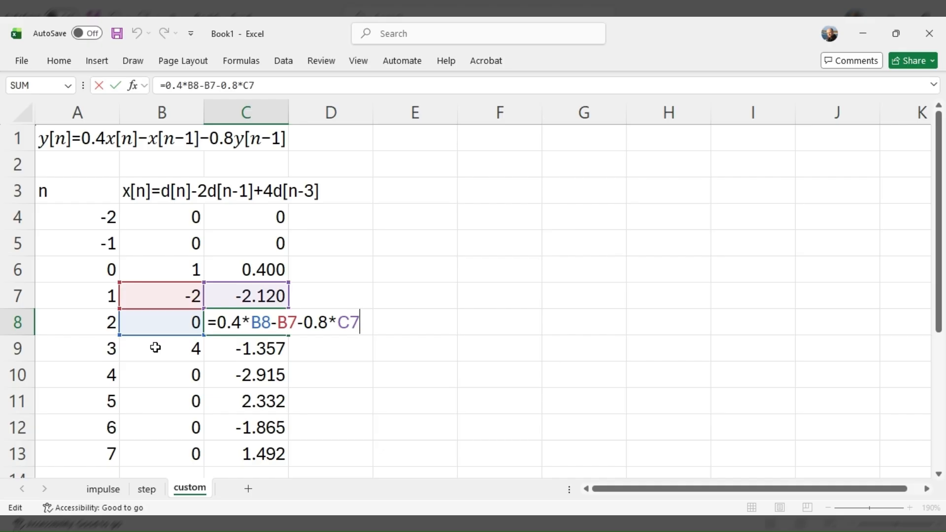
key(ctrl+Return)
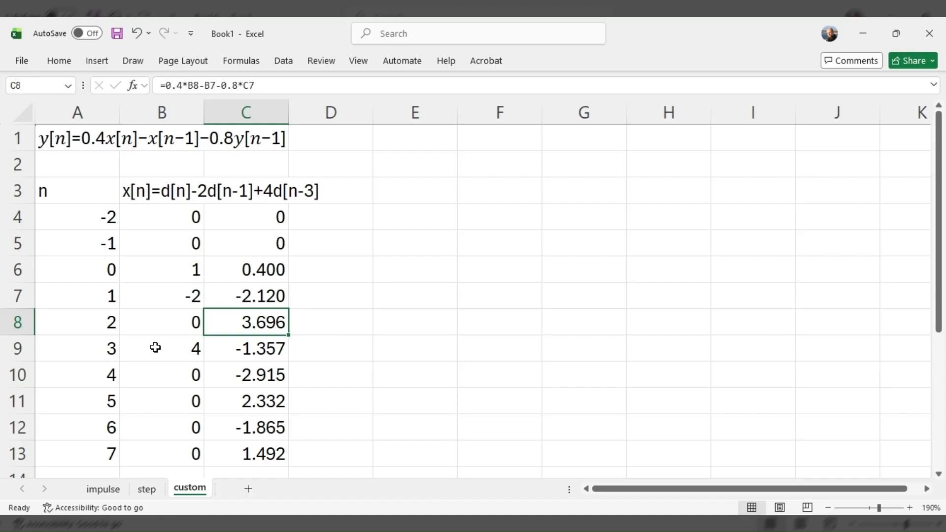
key(Down)
key(Down)
key(Down)
key(Down)
key(Down)
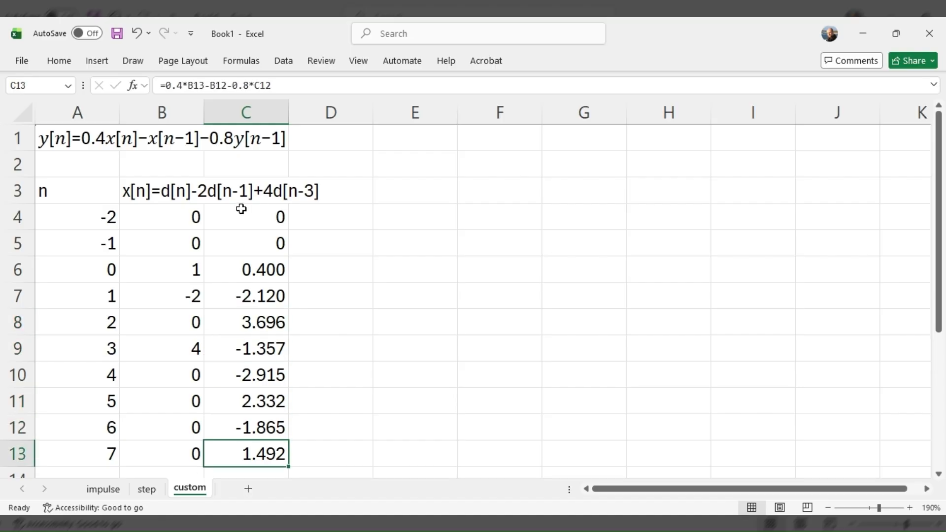
AutoFit the widths of columns B and A to their contents.
click(206, 193)
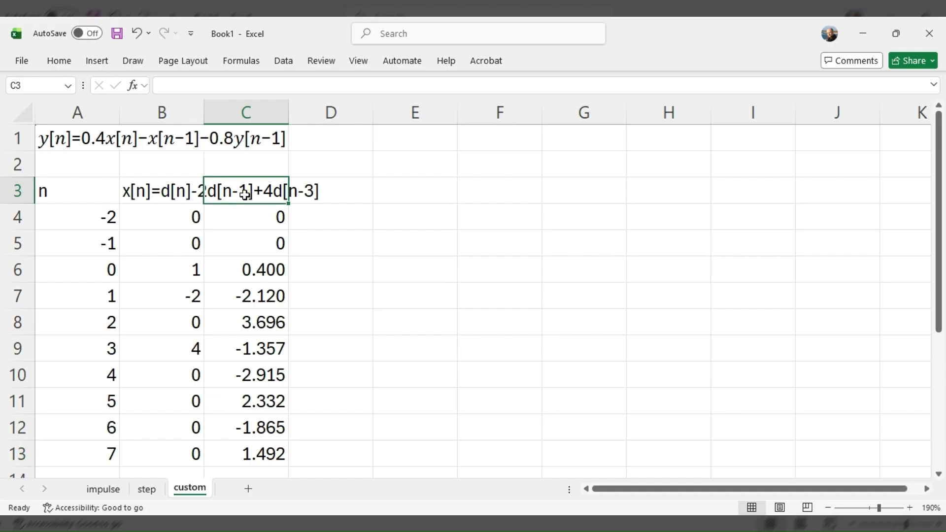
double_click(204, 107)
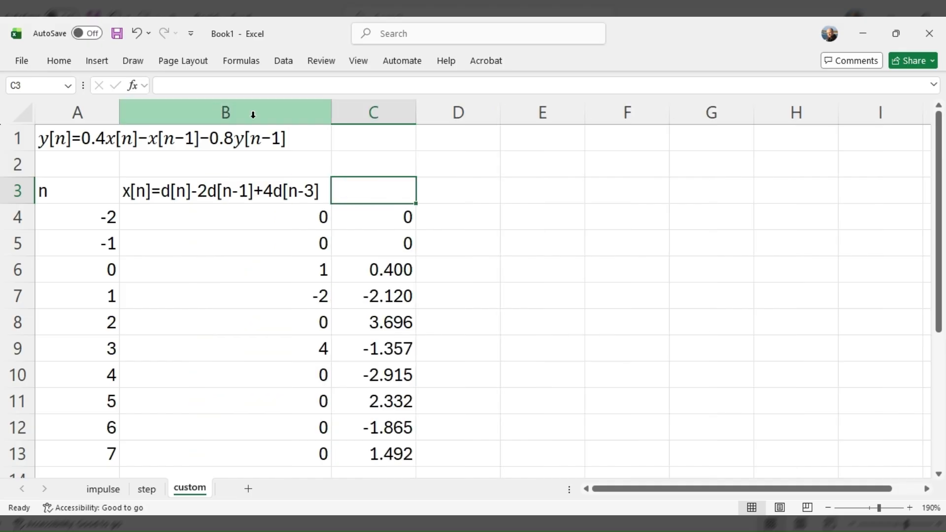
double_click(120, 107)
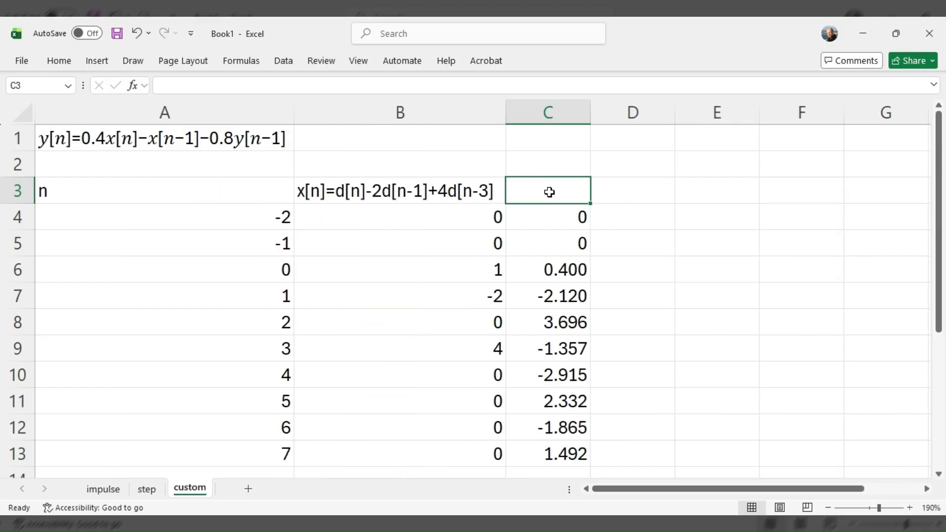
Enter the heading y[n] in C3 above the output values of the custom sheet.
text(y[n])
key(Return)
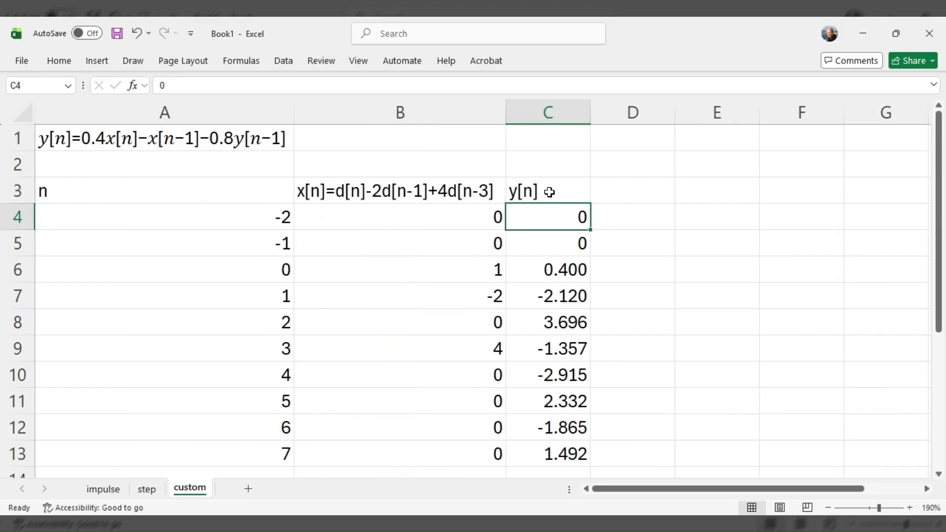
click(385, 195)
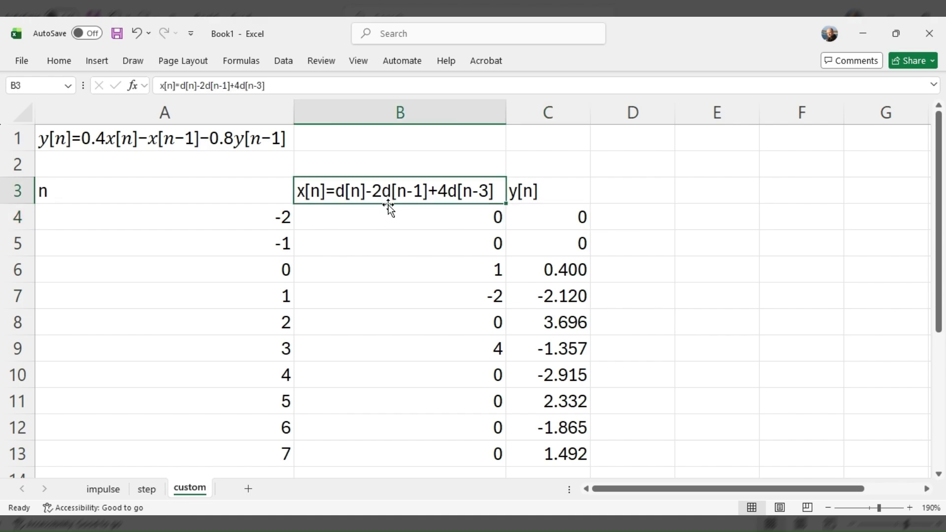
click(565, 194)
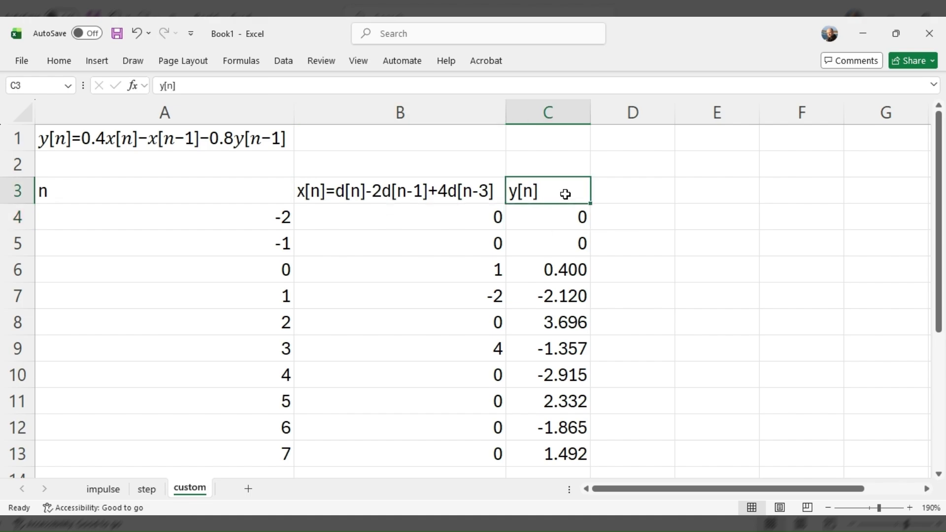
drag(548, 226, 542, 310)
click(512, 239)
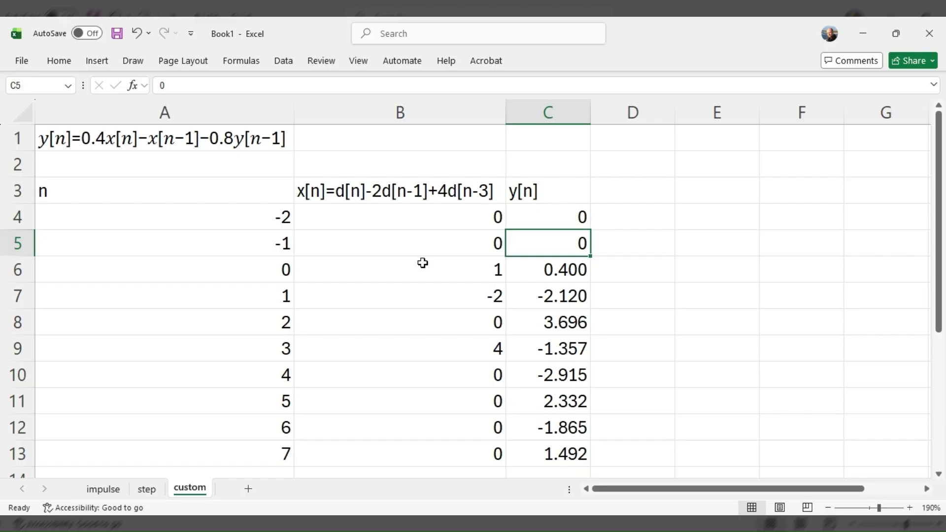
Select A1:C1 across the difference equation's title row and maximize the workbook window.
drag(171, 140, 524, 135)
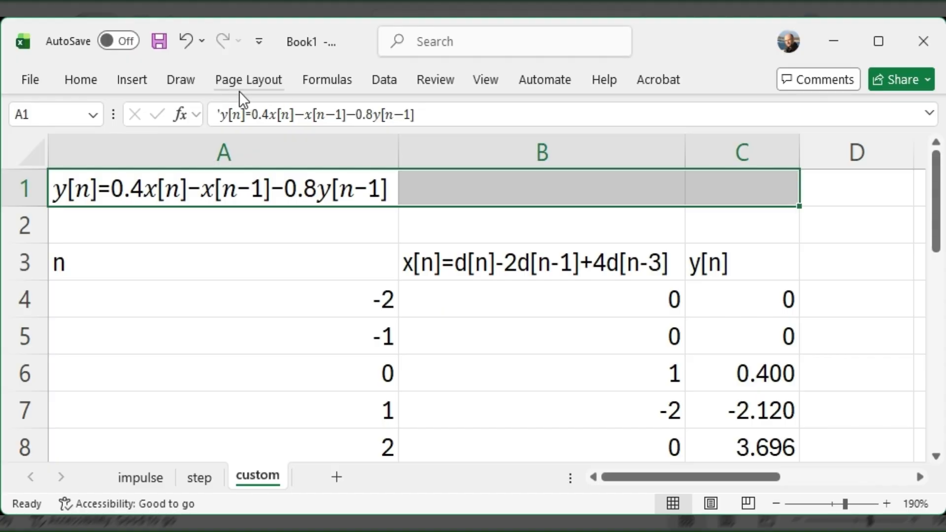
click(880, 44)
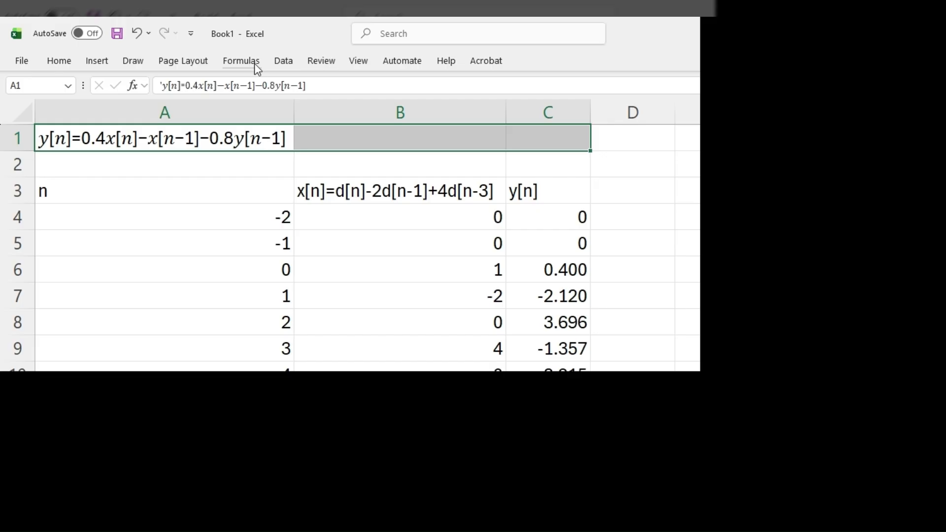